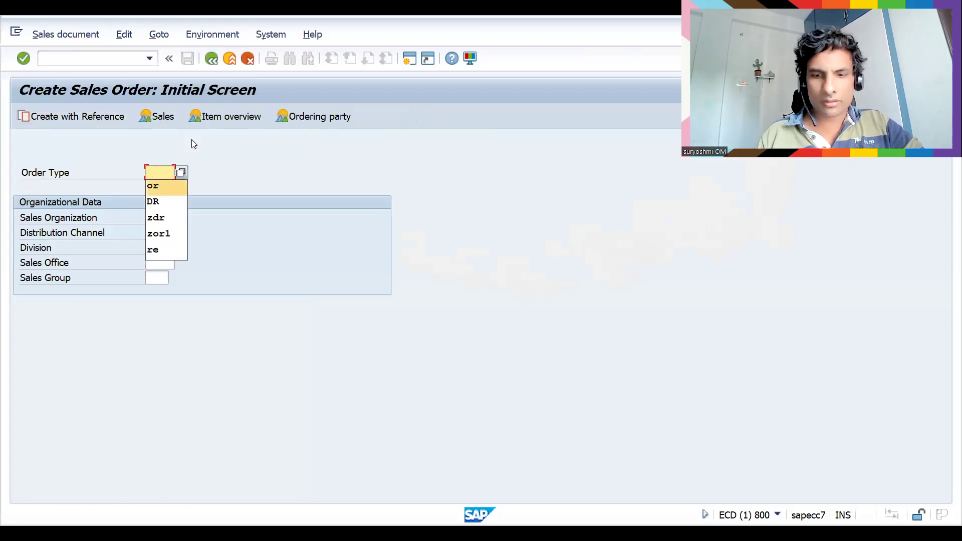
# Start an OR standard order for the sold-to party in sales area ZH01 with PO number TET.
pyautogui.press('Return')
pyautogui.write('3')
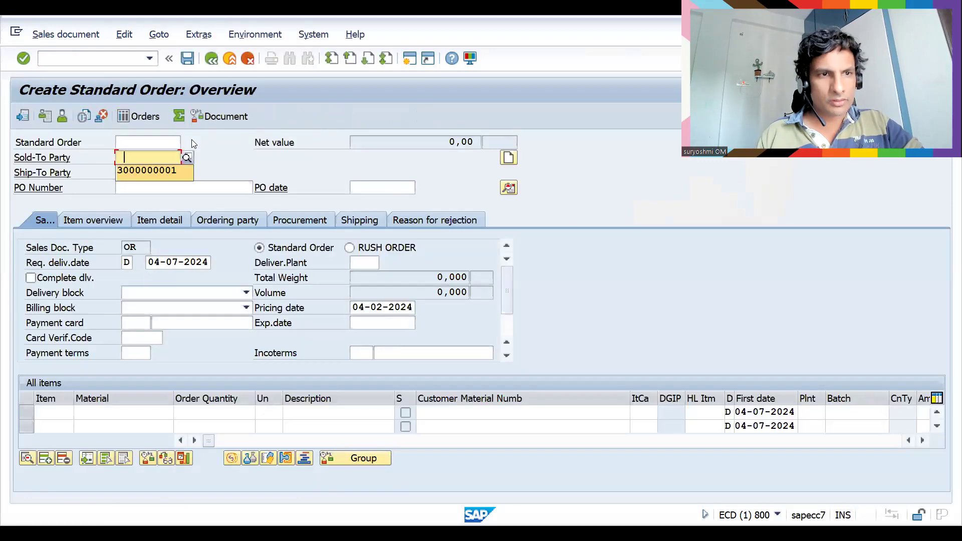
pyautogui.press('Return')
pyautogui.press('Return')
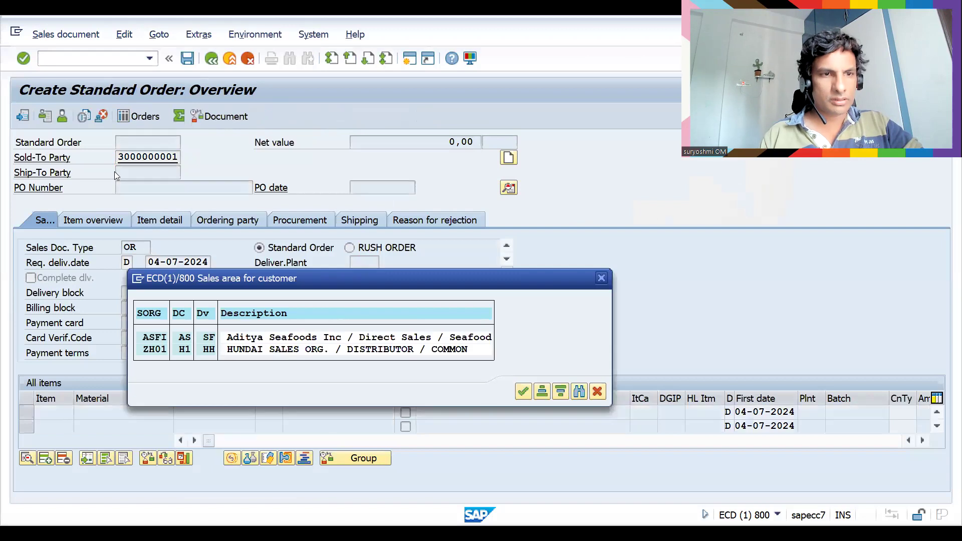
pyautogui.doubleClick(154, 351)
pyautogui.write('TET')
pyautogui.press('Return')
# Add item 10 with material 50065771, quantity 1, and open its item details.
pyautogui.write('50065771')
pyautogui.press('Tab')
pyautogui.write('1')
pyautogui.press('Return')
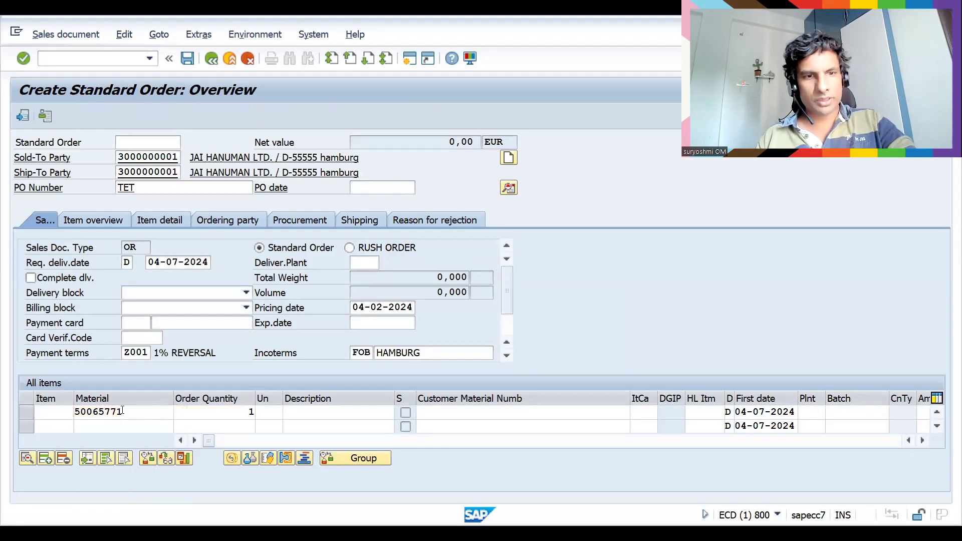
pyautogui.doubleClick(315, 412)
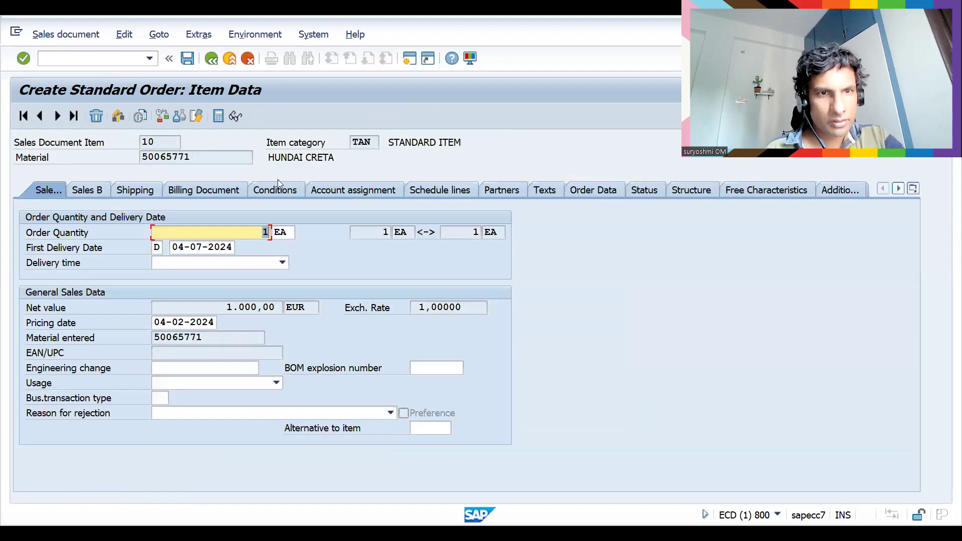
# From item 10's conditions, display the ZWHH reversal record (100,000- %) and return to the order.
pyautogui.click(276, 190)
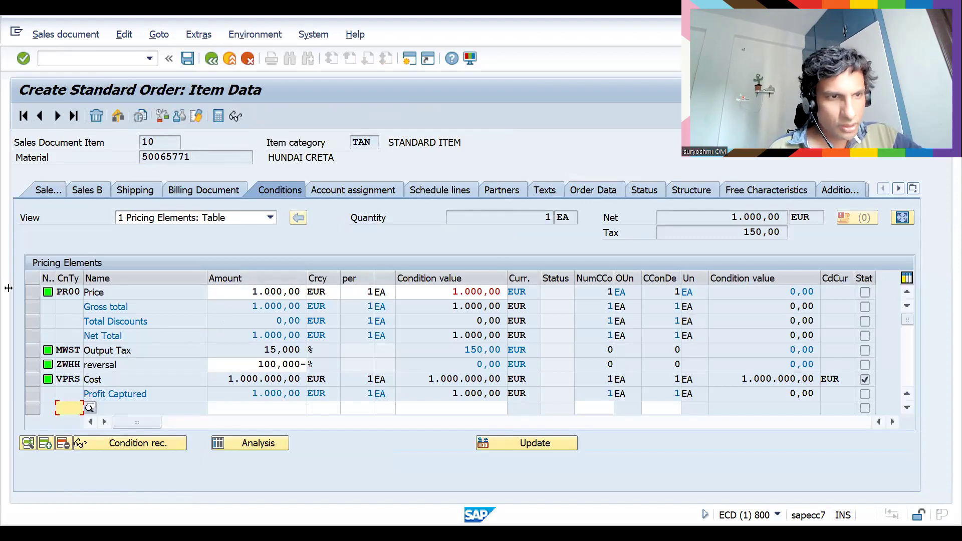
pyautogui.click(24, 293)
pyautogui.click(24, 294)
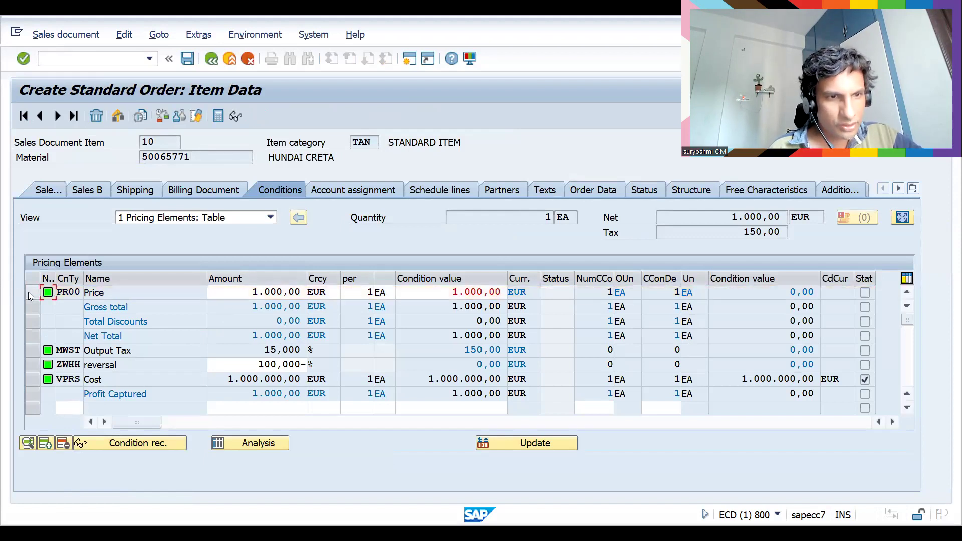
pyautogui.click(33, 367)
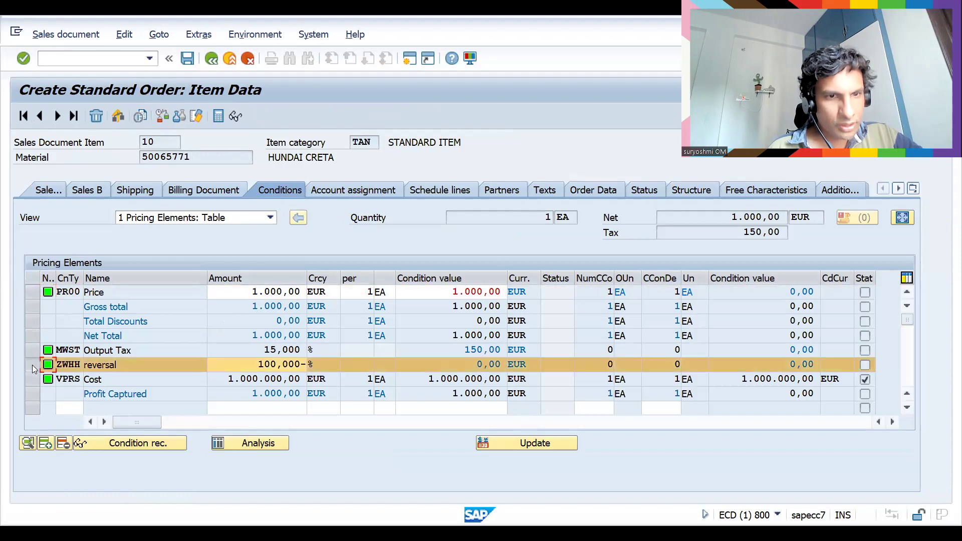
pyautogui.click(34, 368)
pyautogui.click(33, 369)
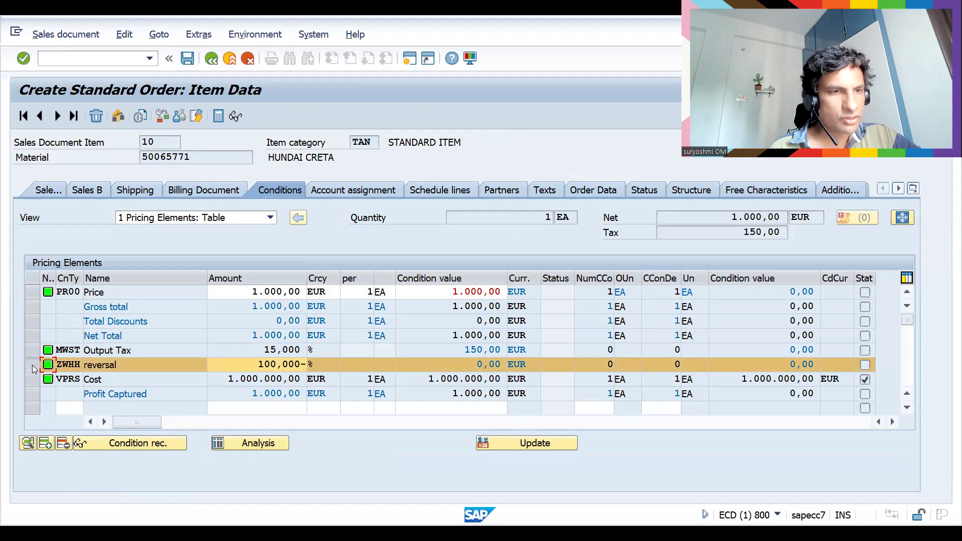
pyautogui.click(135, 443)
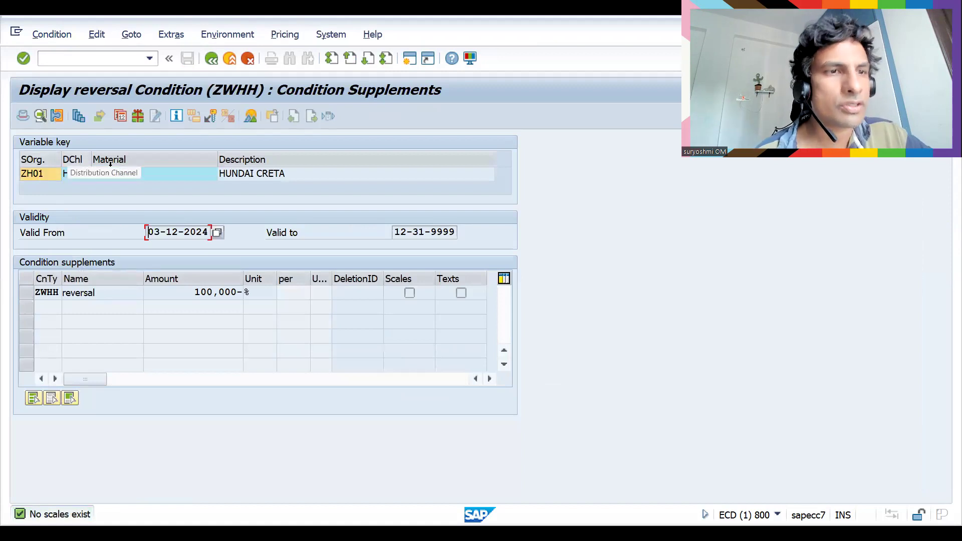
pyautogui.click(210, 60)
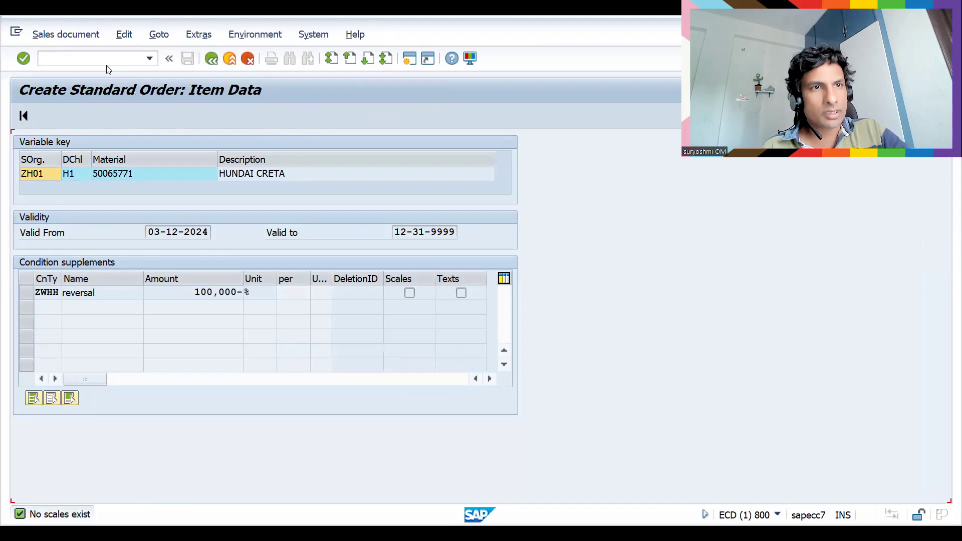
# Run VK12 for condition type ZWHH with sales org ZH01 and channel H1 to list its records.
pyautogui.write('/nvk12')
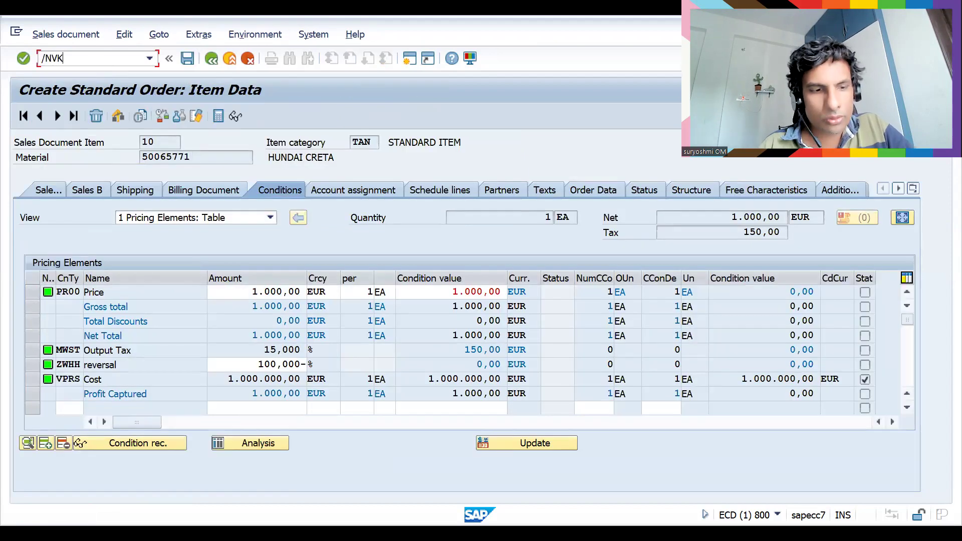
pyautogui.press('Return')
pyautogui.write('ZH')
pyautogui.write('H')
pyautogui.press('BackSpace')
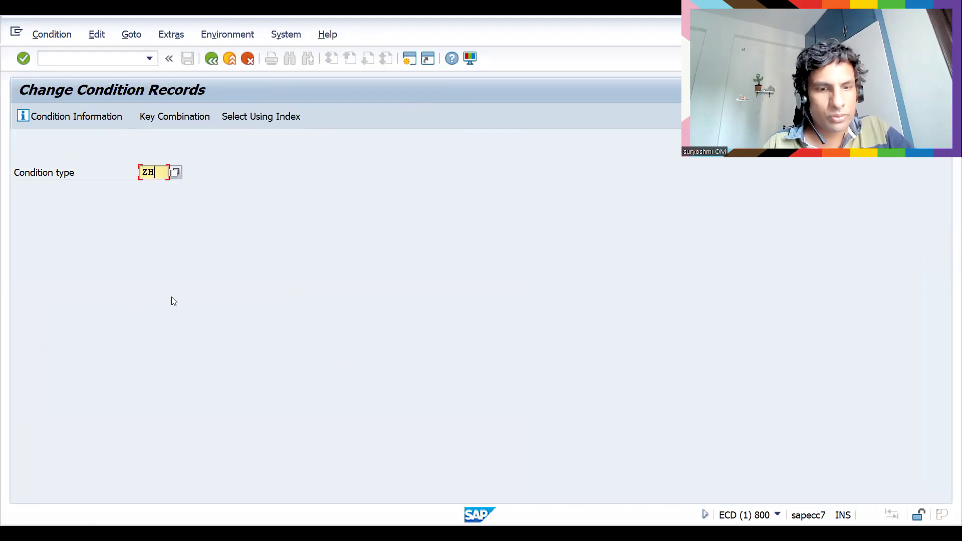
pyautogui.press('BackSpace')
pyautogui.write('WHH')
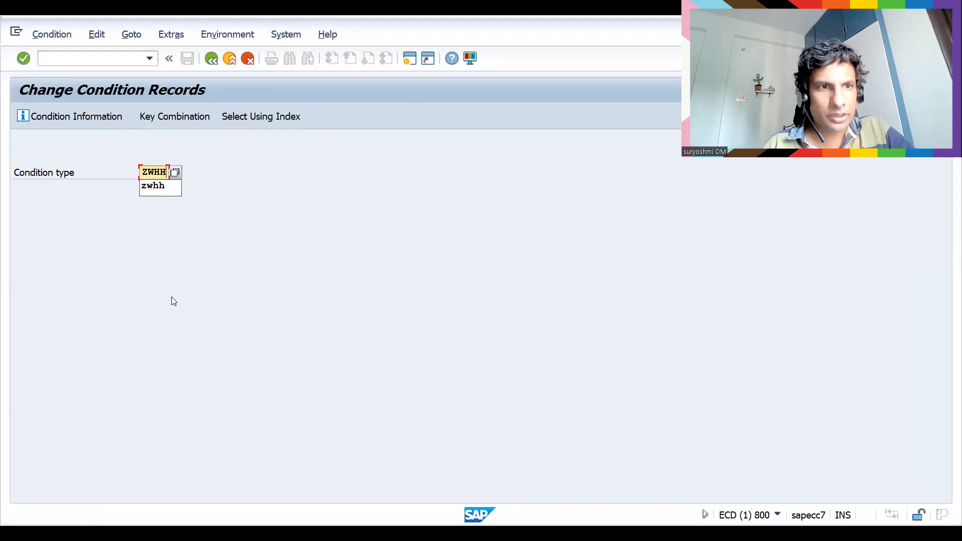
pyautogui.press('Return')
pyautogui.write('ZH01')
pyautogui.press('Tab')
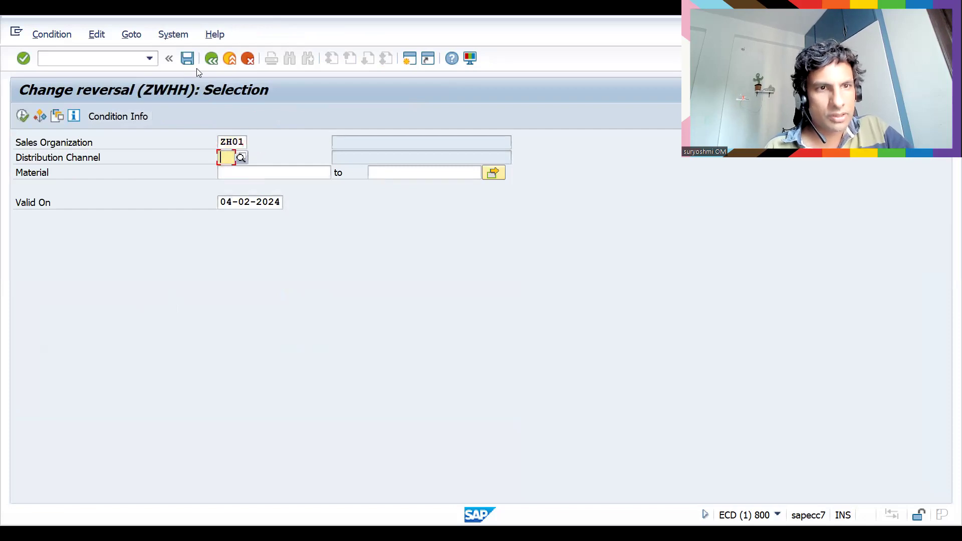
pyautogui.write('H1')
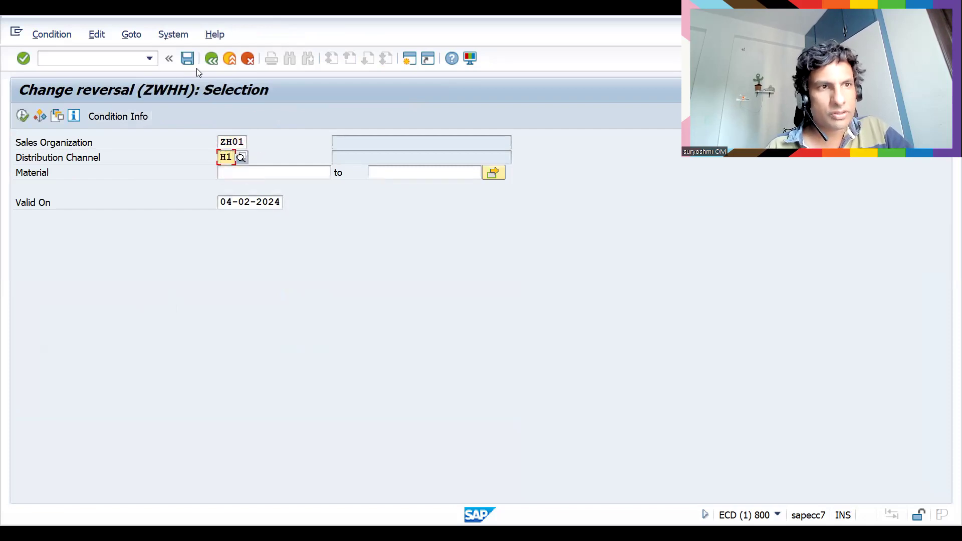
pyautogui.click(23, 116)
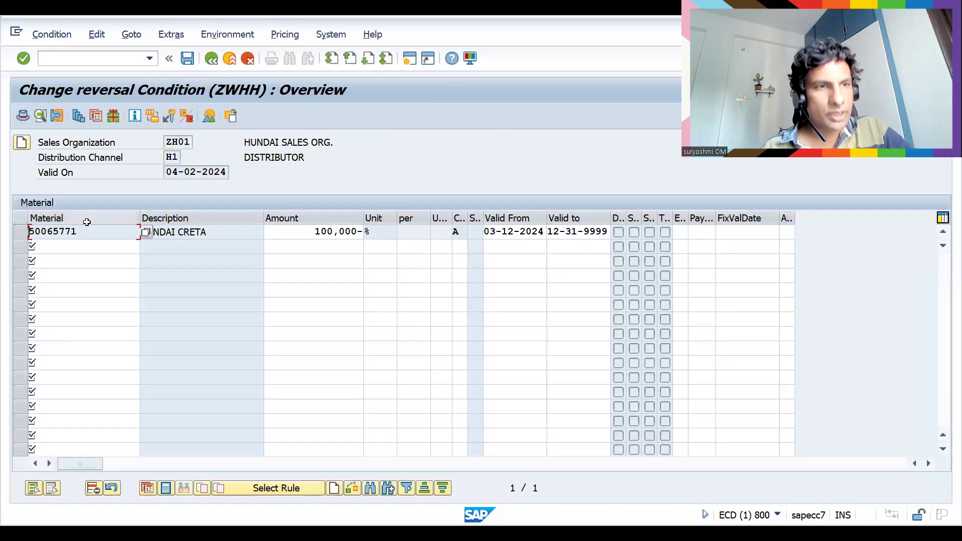
# Select the ZWHH record for material 50065771 and set its deletion indicator.
pyautogui.click(20, 232)
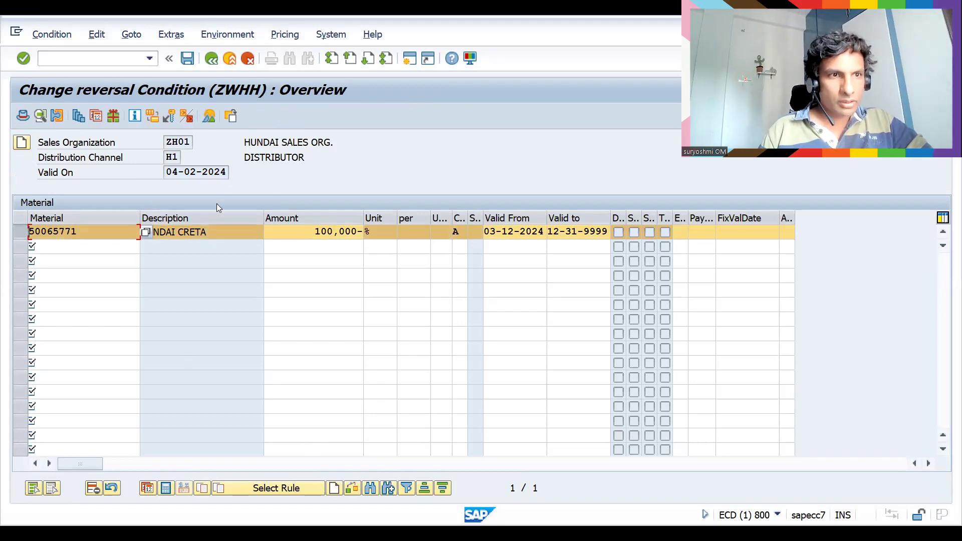
pyautogui.click(93, 489)
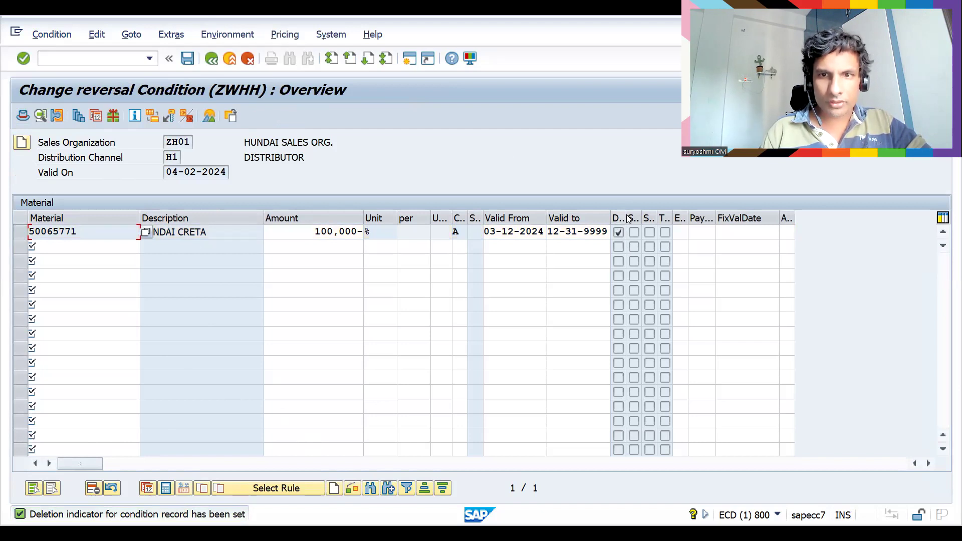
pyautogui.click(198, 86)
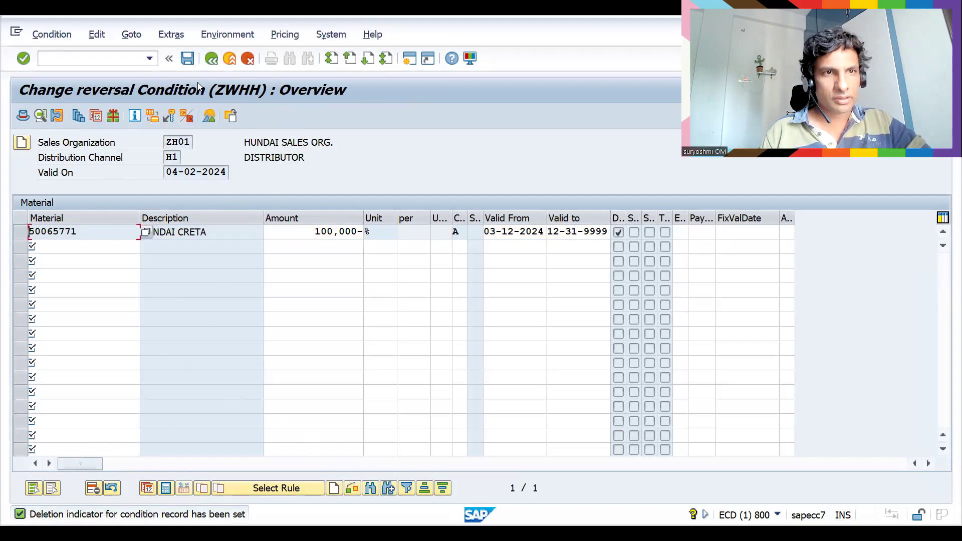
# Save the deletion, then rerun VK12 for ZWHH (ZH01/H1) and confirm the 50065771 record stays flagged.
pyautogui.hotkey('ctrl', 's')
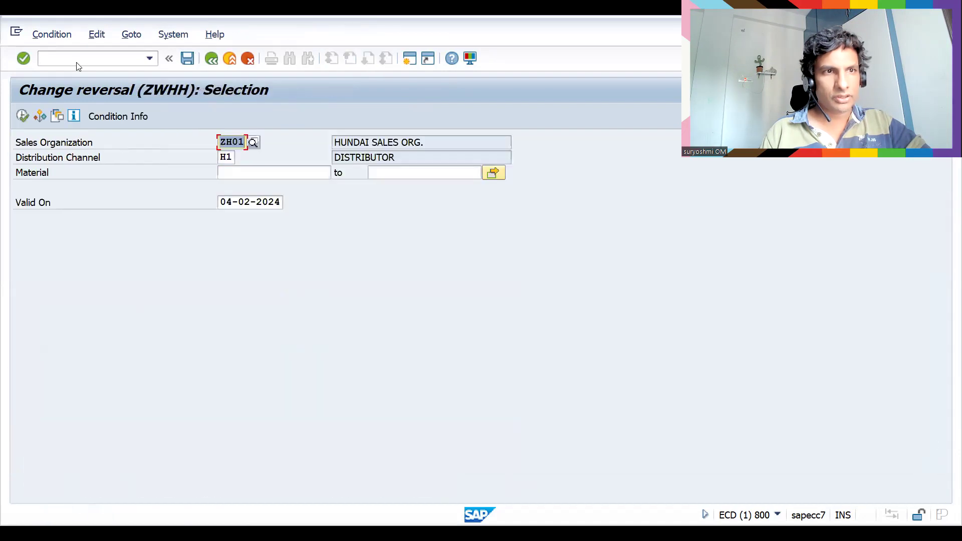
pyautogui.click(69, 58)
pyautogui.write('/NVK')
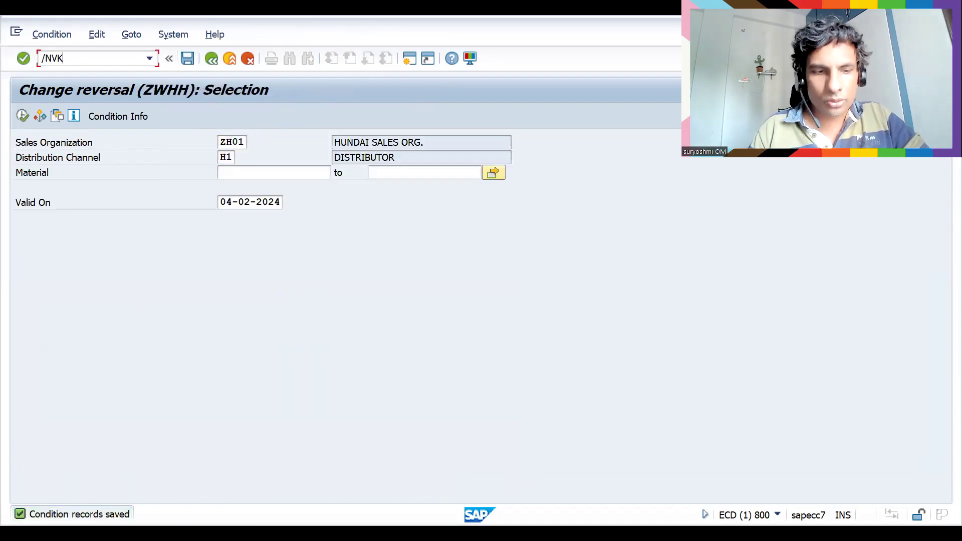
pyautogui.write('12')
pyautogui.press('Return')
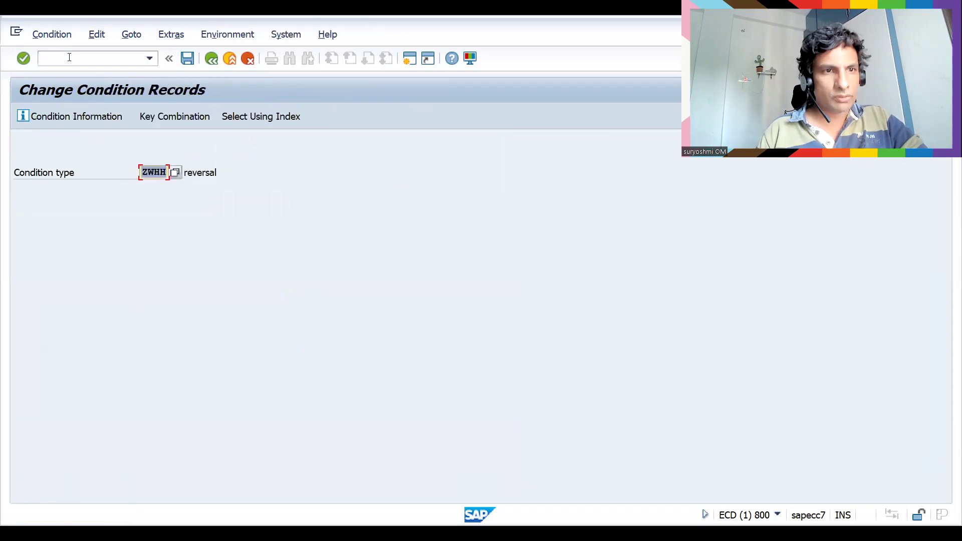
pyautogui.press('Return')
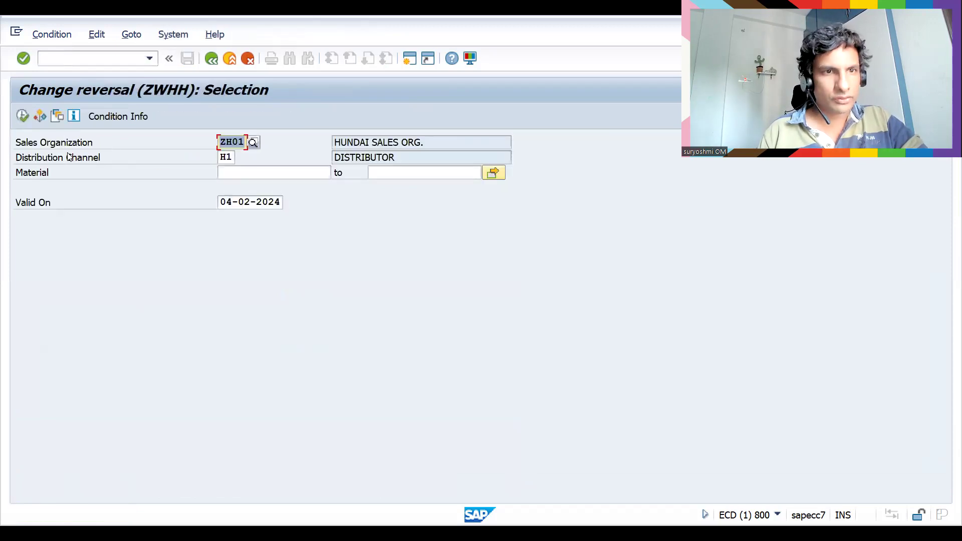
pyautogui.click(23, 116)
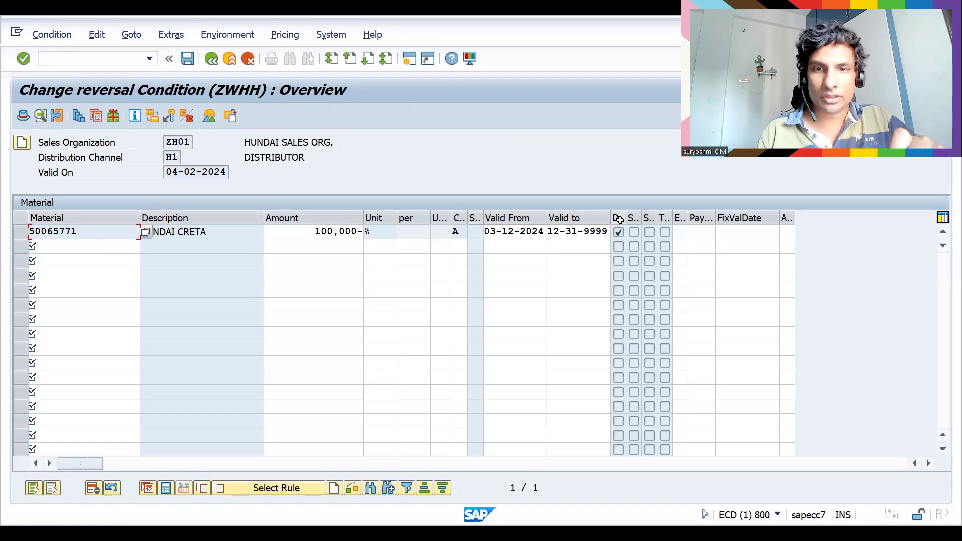
pyautogui.click(619, 232)
pyautogui.click(95, 57)
pyautogui.write('/NVK')
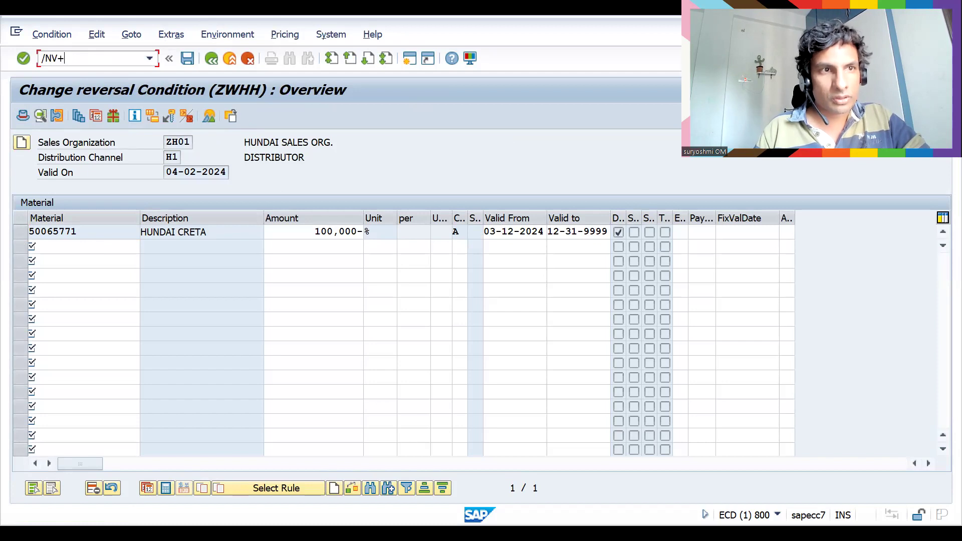
# Start a new OR standard order for the sold-to party in sales area ZH01/H1.
pyautogui.press('Return')
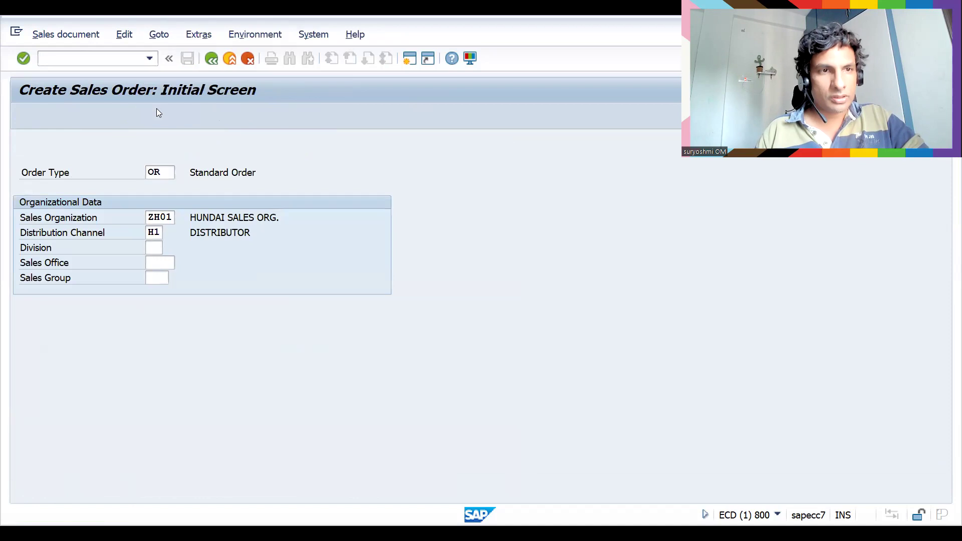
pyautogui.click(158, 112)
pyautogui.write('3')
pyautogui.press('Down')
pyautogui.press('Return')
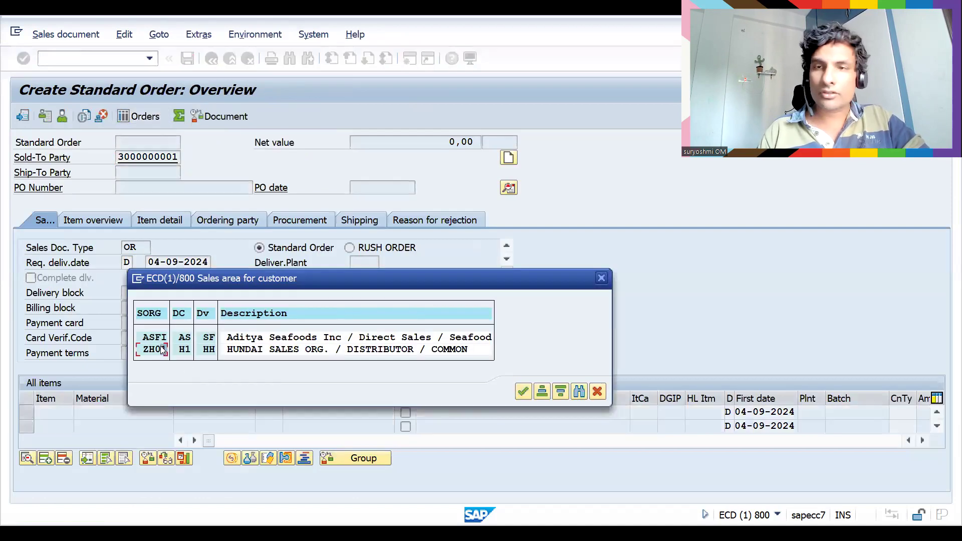
pyautogui.press('Return')
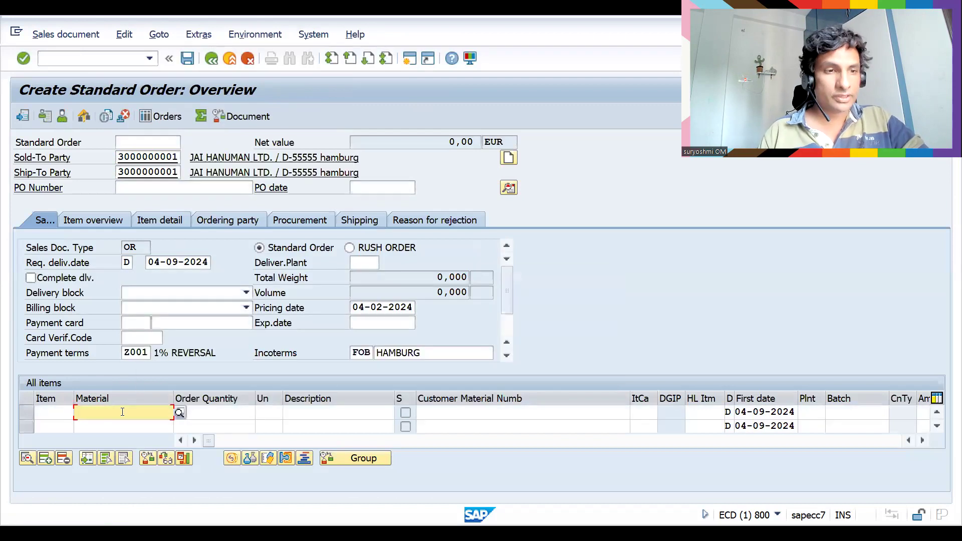
# Add item 10 with material 50065771, quantity 1, and open its item details.
pyautogui.click(122, 412)
pyautogui.press('Tab')
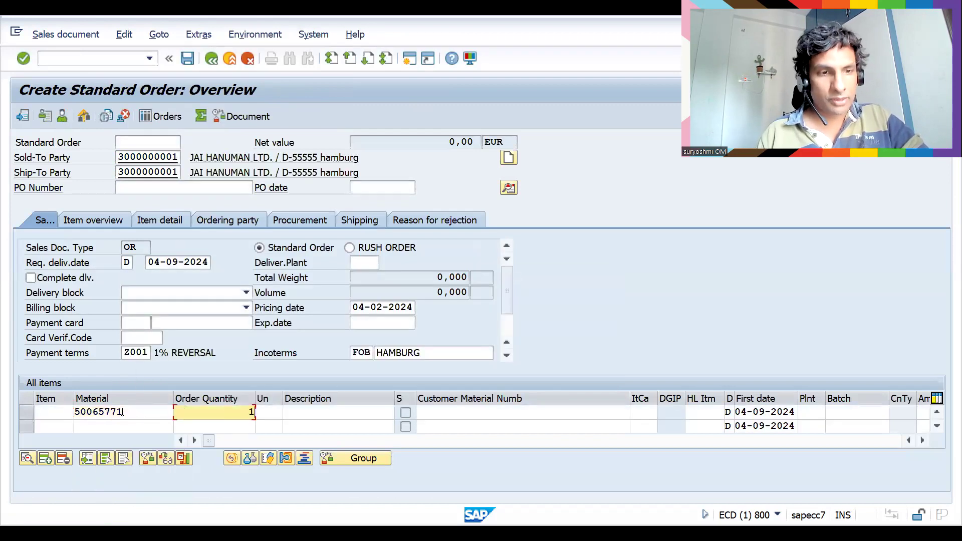
pyautogui.write('1')
pyautogui.press('Return')
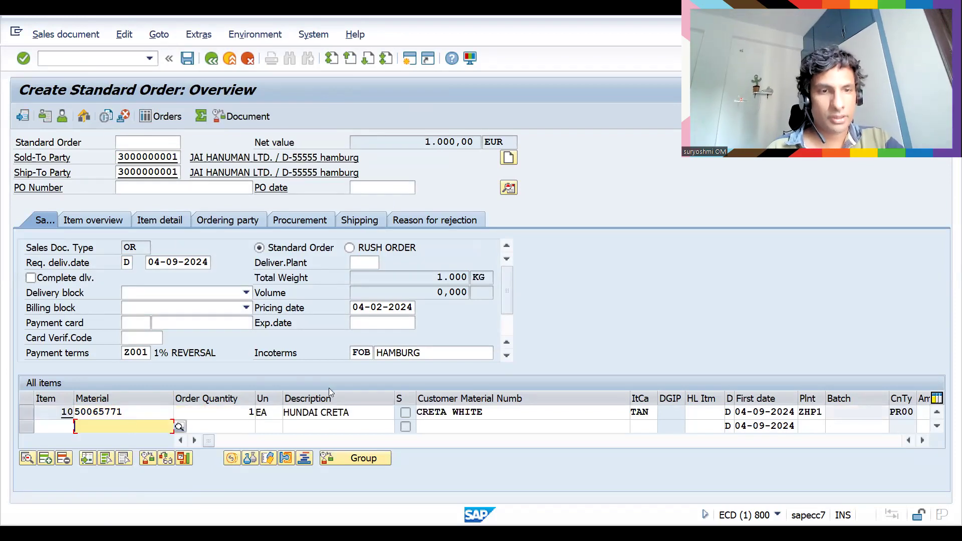
pyautogui.doubleClick(310, 413)
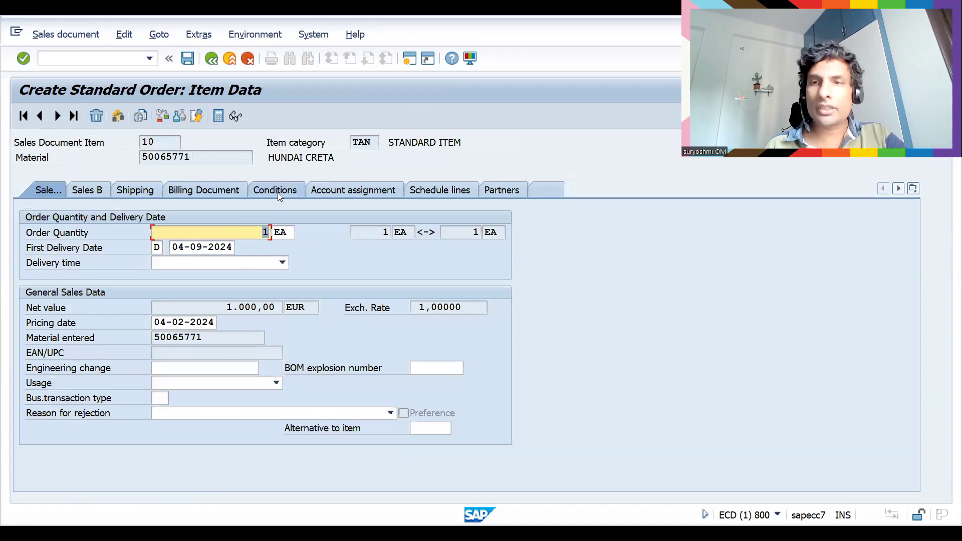
# Open item 10's pricing analysis and expand ZWHH's Material access to reveal the deleted record.
pyautogui.click(279, 194)
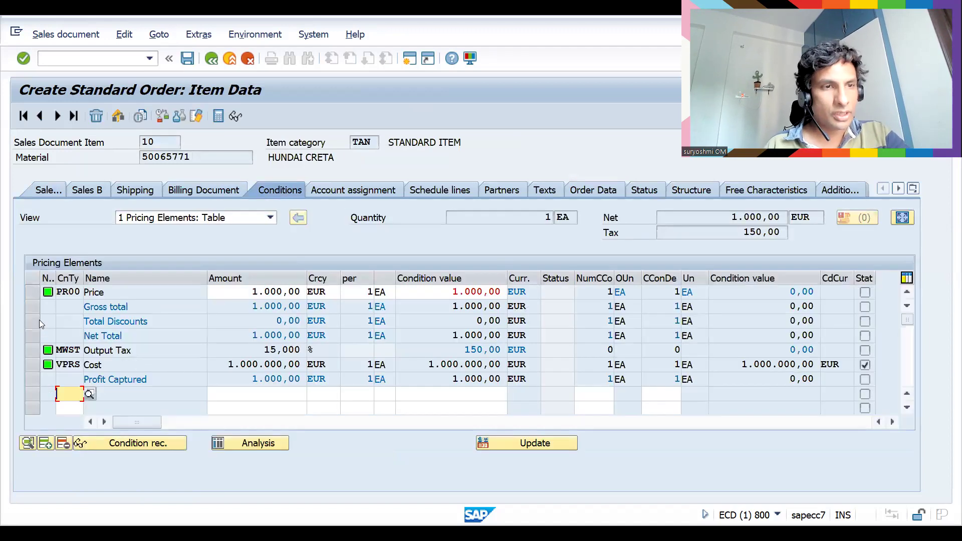
pyautogui.click(219, 445)
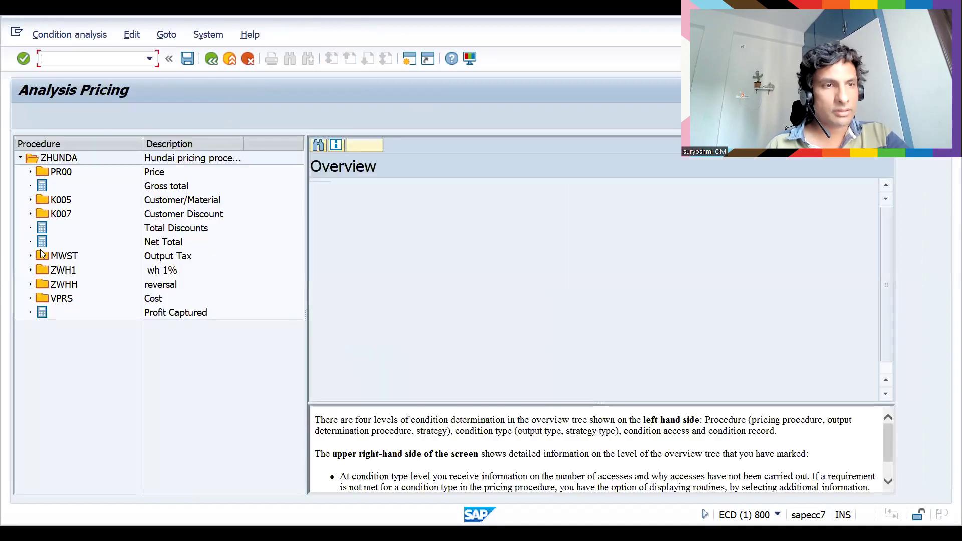
pyautogui.click(29, 284)
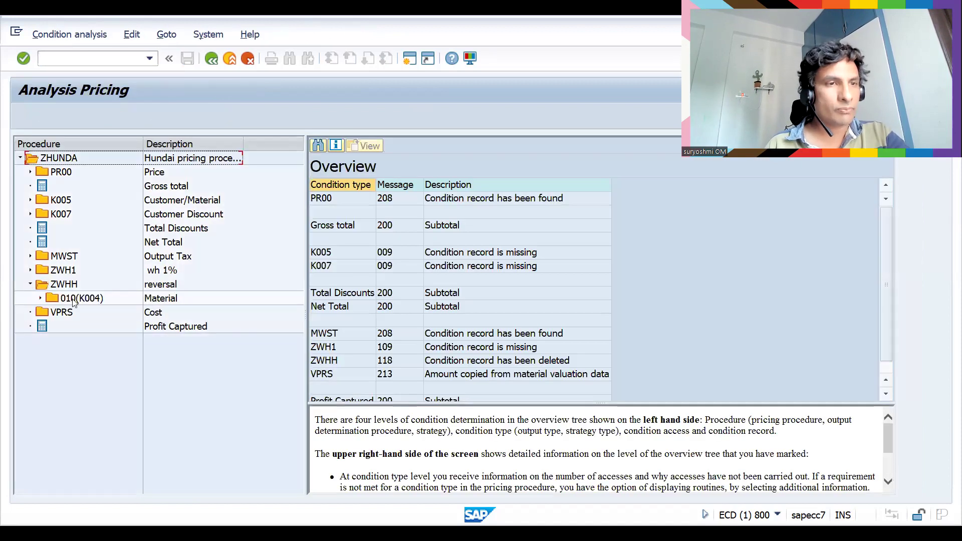
pyautogui.click(41, 298)
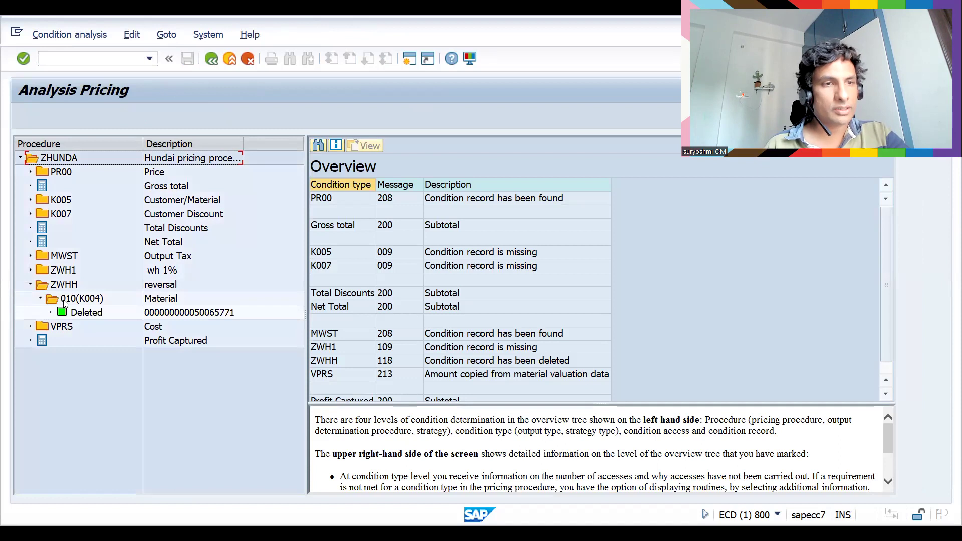
pyautogui.click(78, 57)
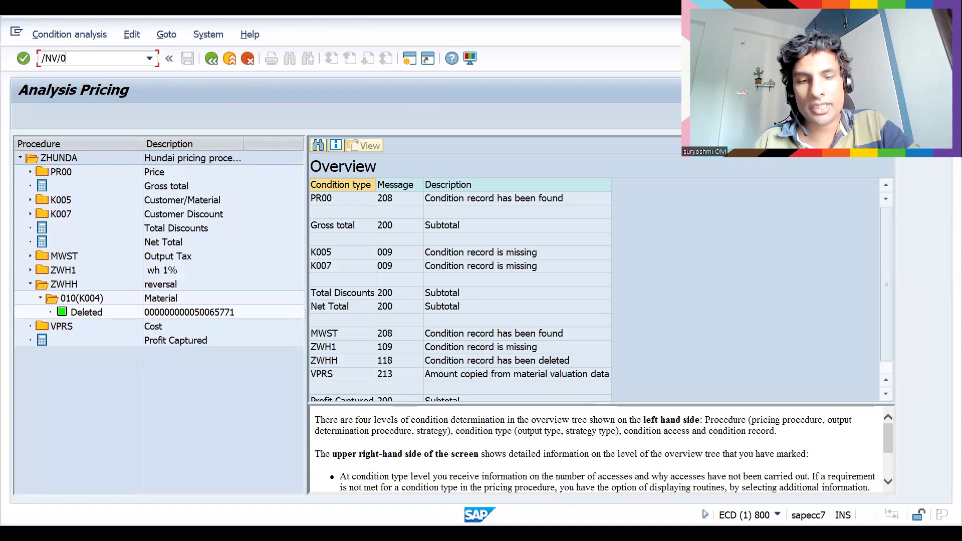
# In V/06, position to condition type ZWHH and open its details.
pyautogui.press('Return')
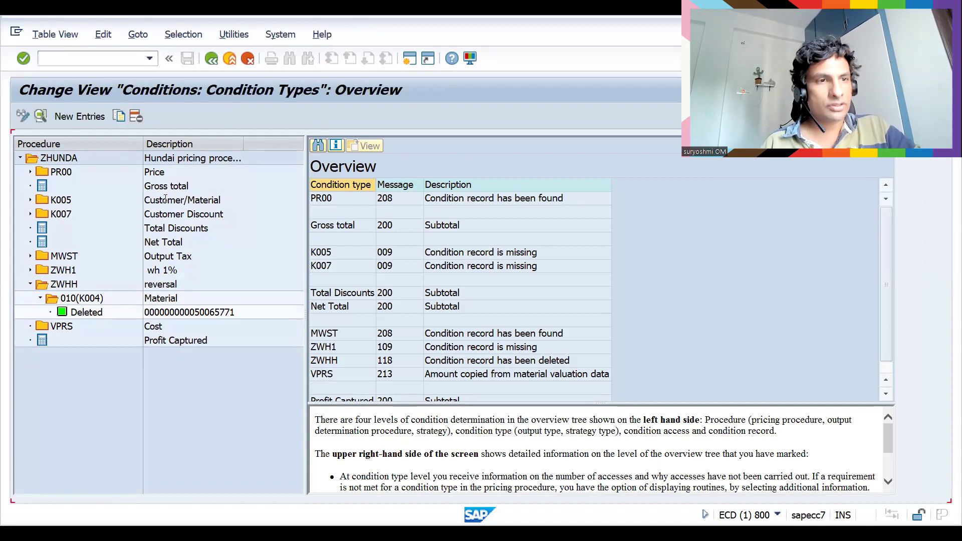
pyautogui.click(175, 492)
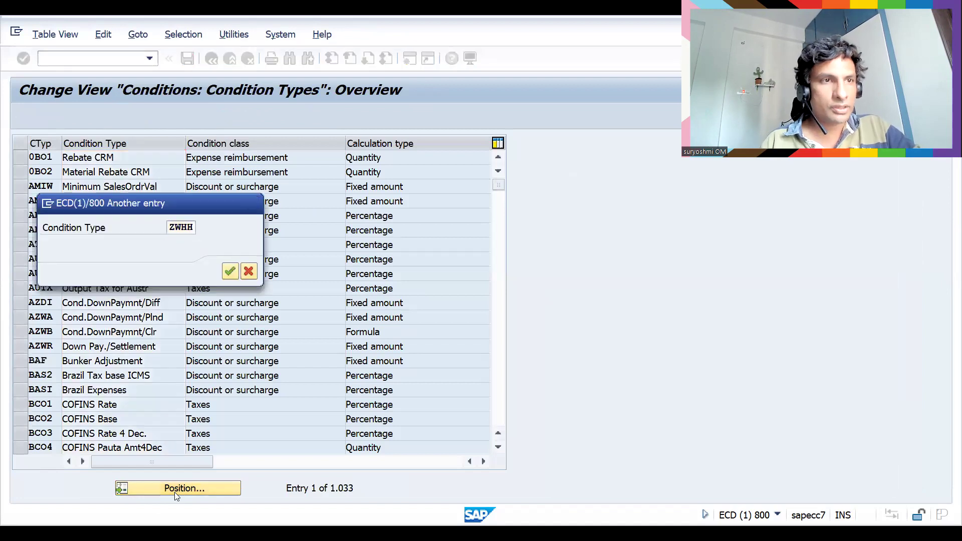
pyautogui.press('Return')
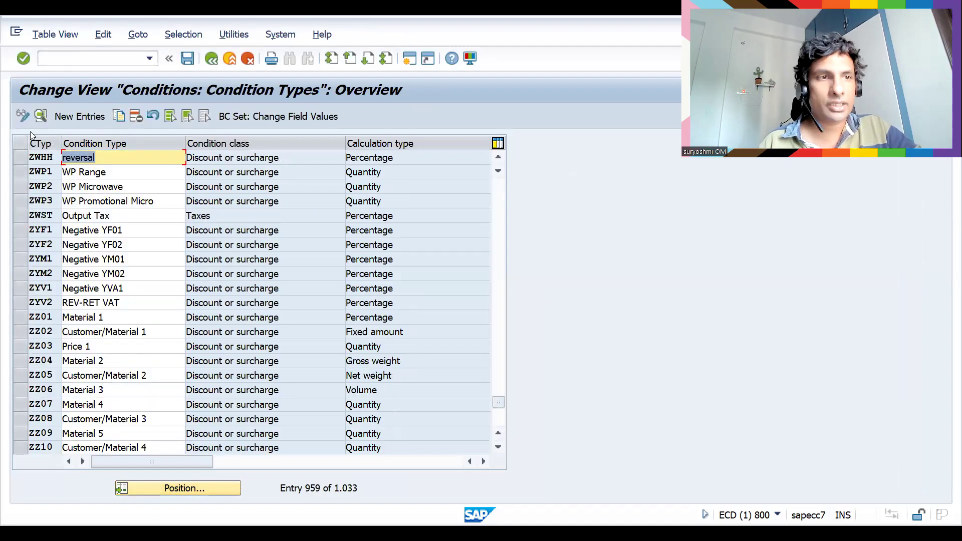
pyautogui.doubleClick(22, 157)
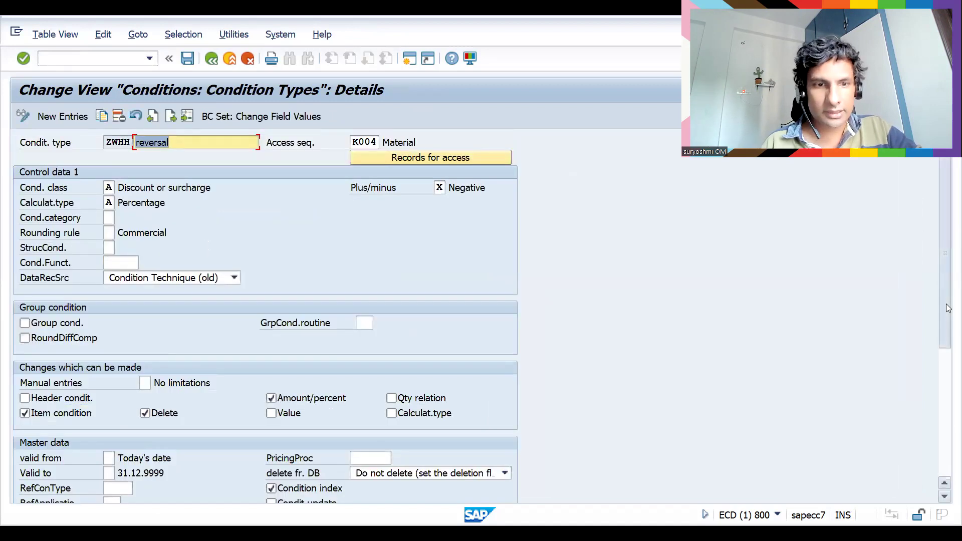
# Set ZWHH's delete-from-database option to 'A with popup' and save it under the customizing request.
pyautogui.scroll(-5, 948, 308)
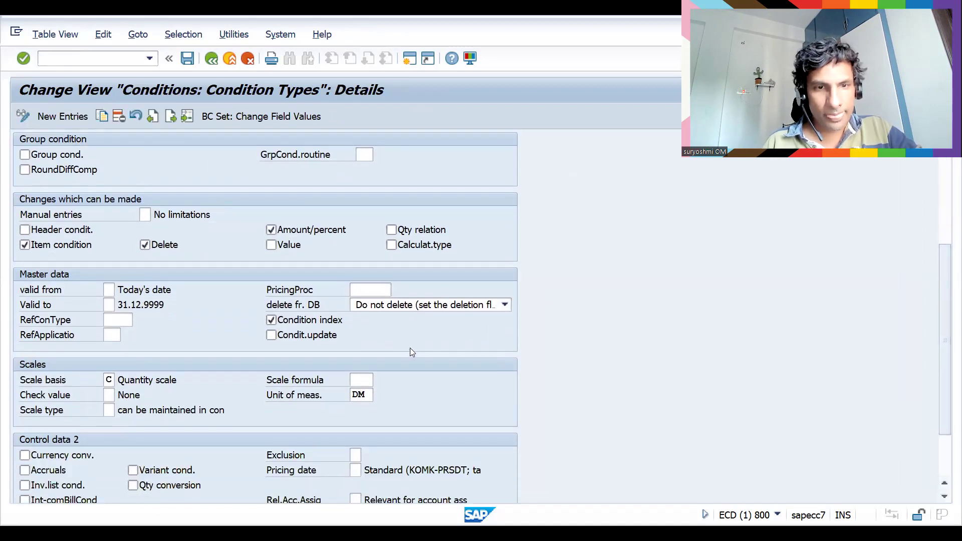
pyautogui.click(465, 310)
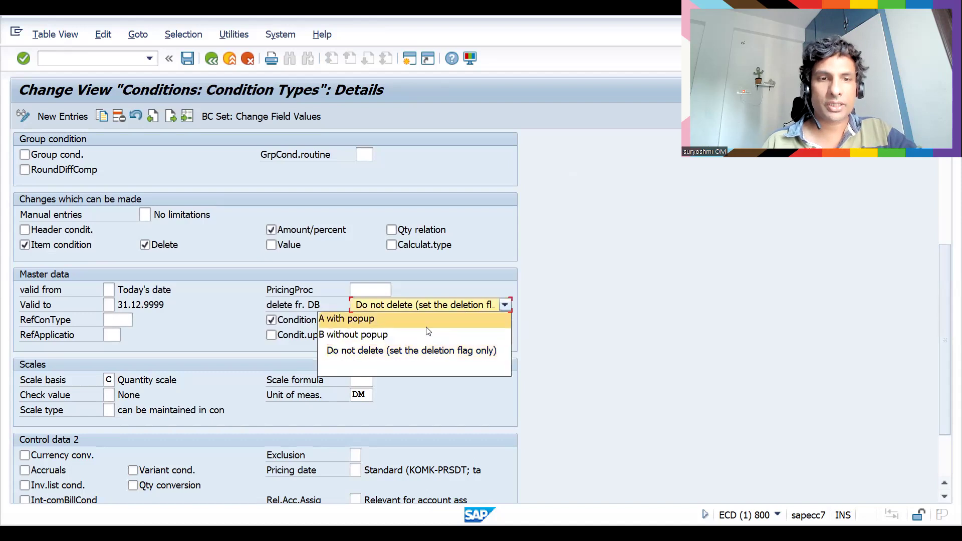
pyautogui.click(393, 323)
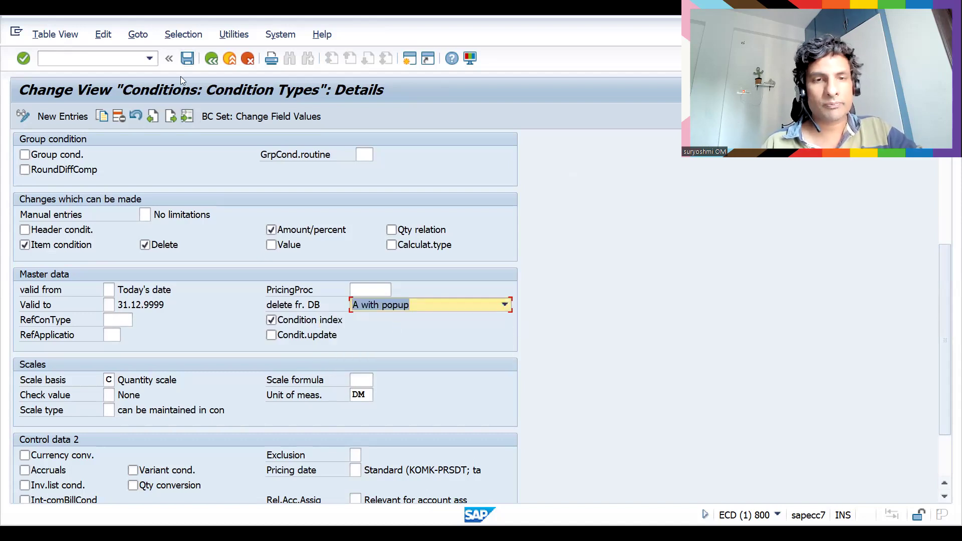
pyautogui.hotkey('ctrl', 's')
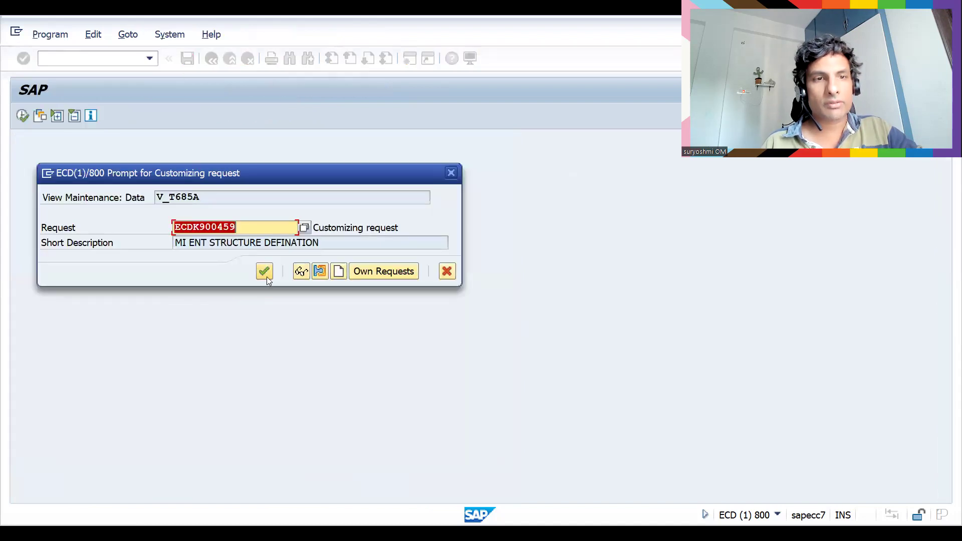
pyautogui.click(264, 275)
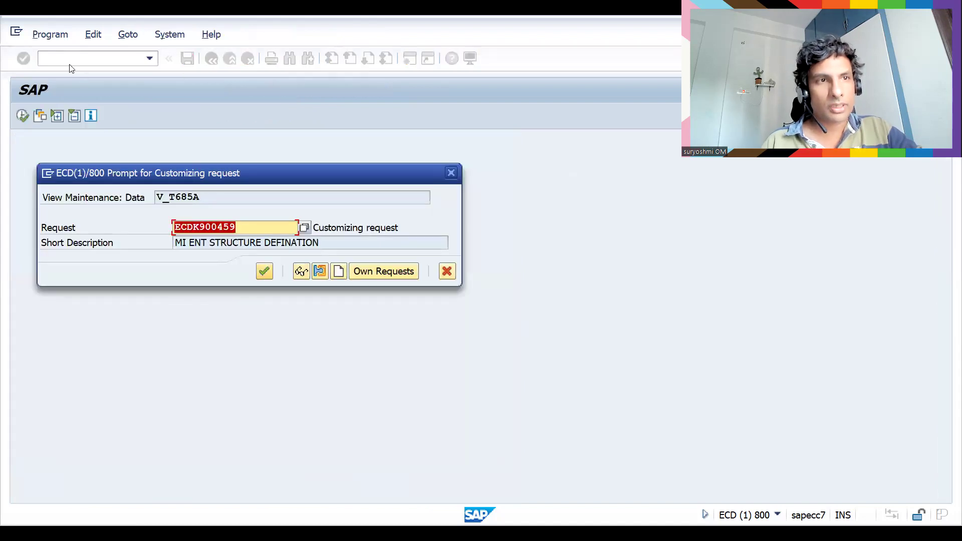
pyautogui.write('/NVK11')
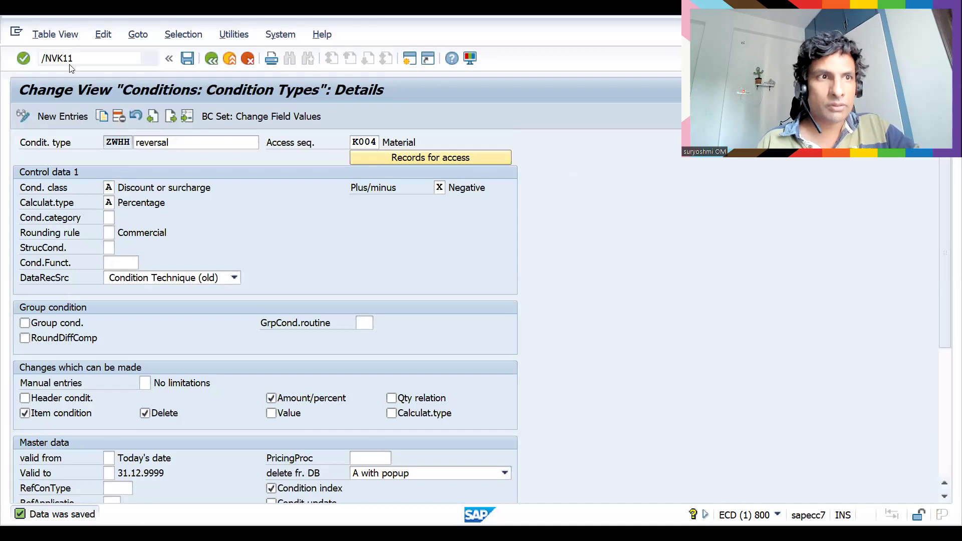
pyautogui.press('Return')
pyautogui.press('Return')
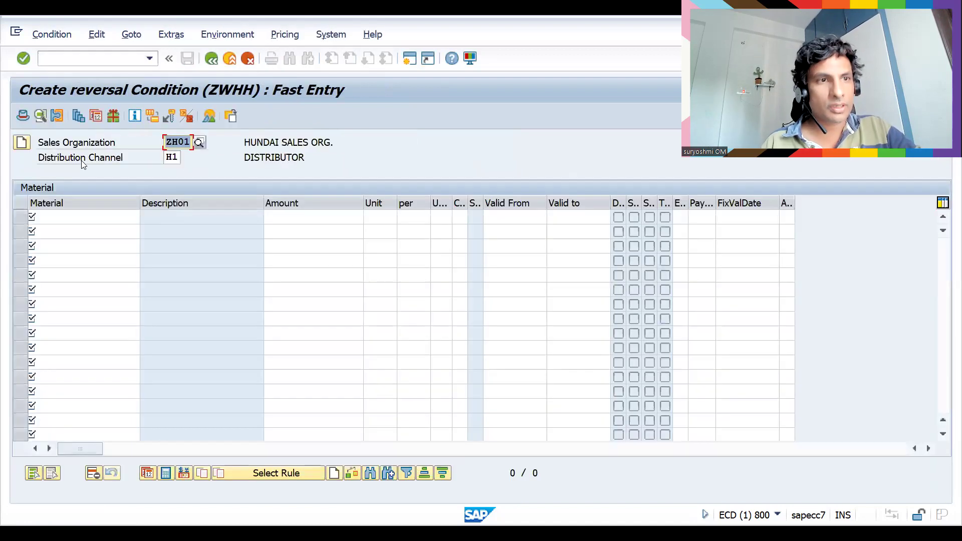
# Create and save a ZWHH reversal record of 10% for material 50065771.
pyautogui.click(69, 216)
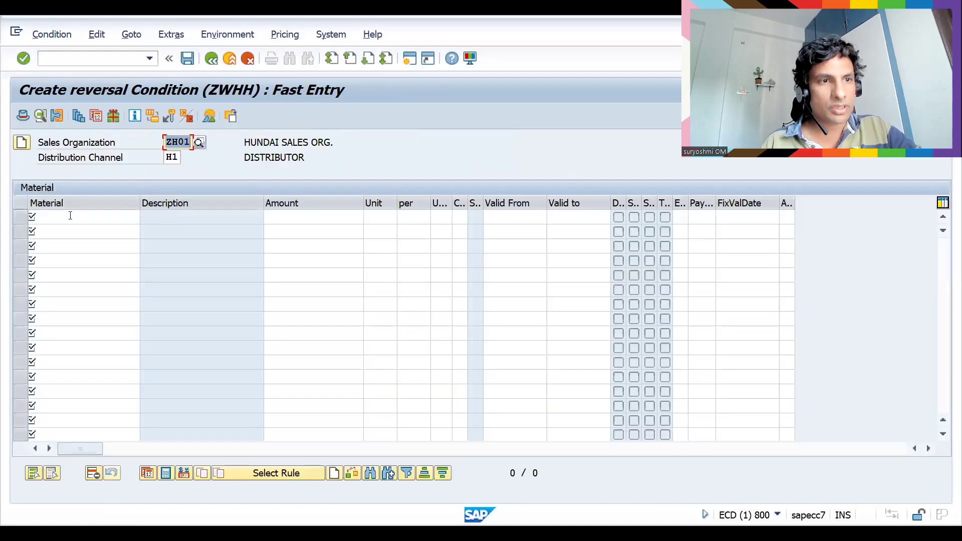
pyautogui.write('50065771')
pyautogui.press('Tab')
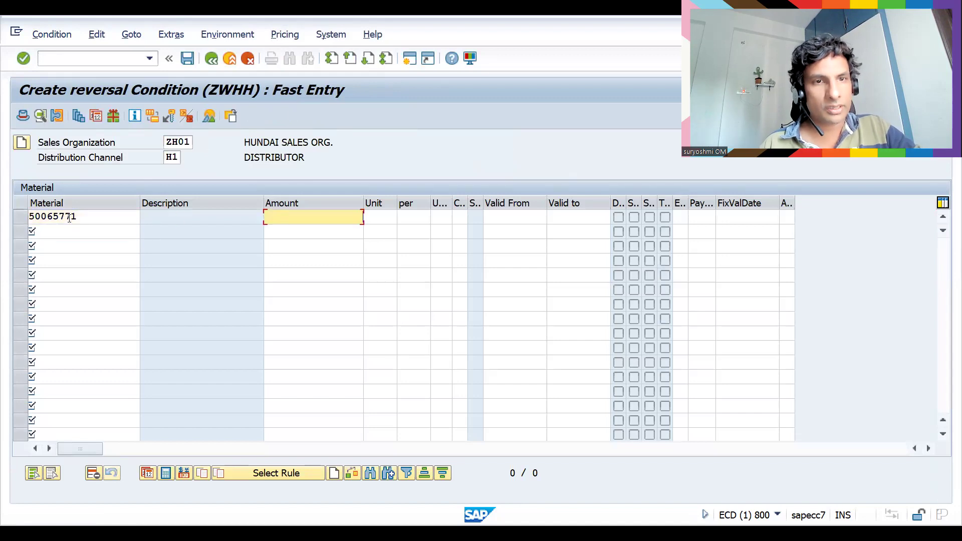
pyautogui.write('10')
pyautogui.press('Return')
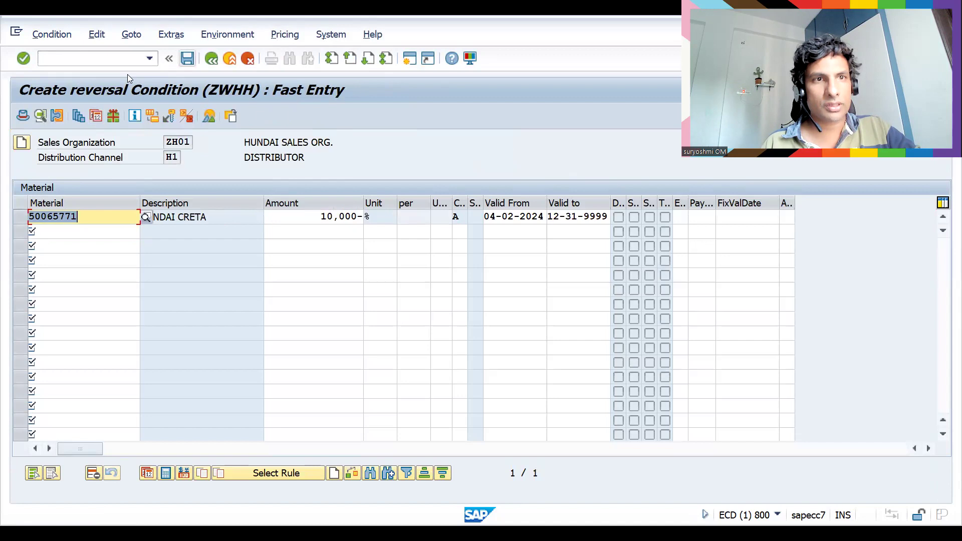
pyautogui.hotkey('ctrl', 's')
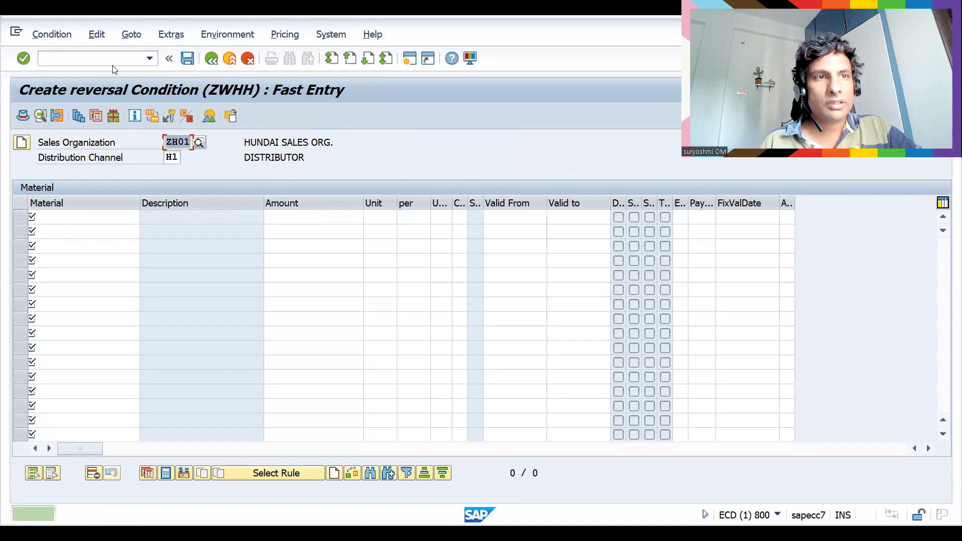
pyautogui.click(93, 59)
pyautogui.write('/NVA01\\')
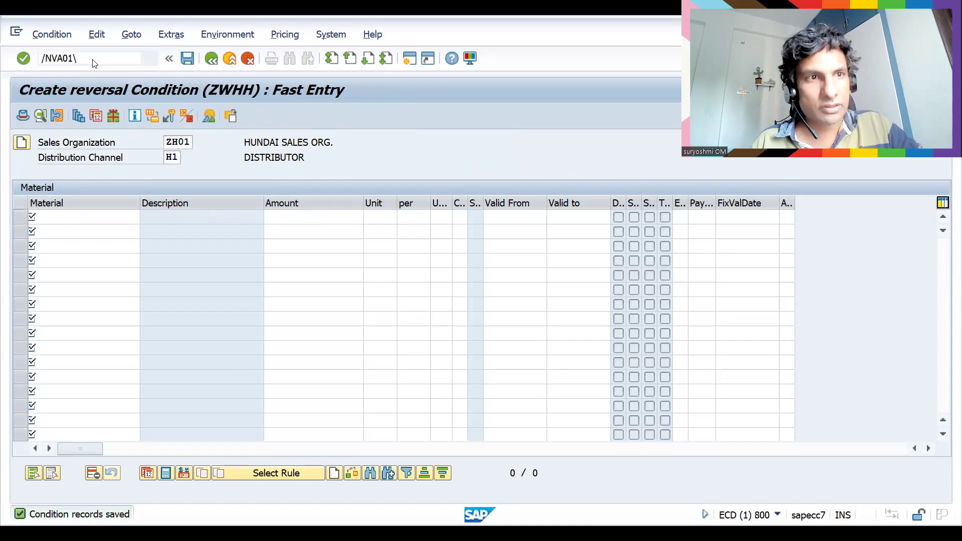
pyautogui.press('Return')
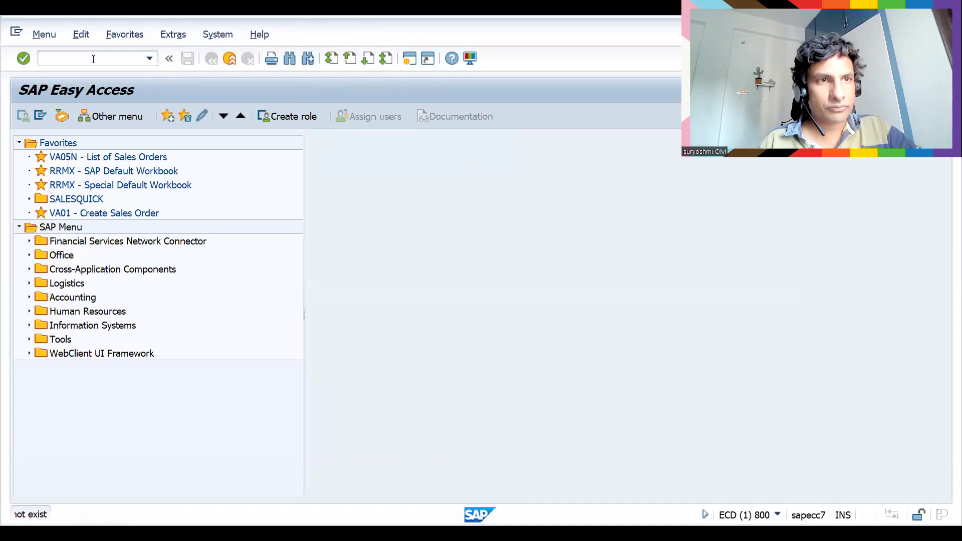
# Start a VA01 standard order for the sold-to party in the HUNDAI ZH01 sales area with PO TEST.
pyautogui.write('/NVA01')
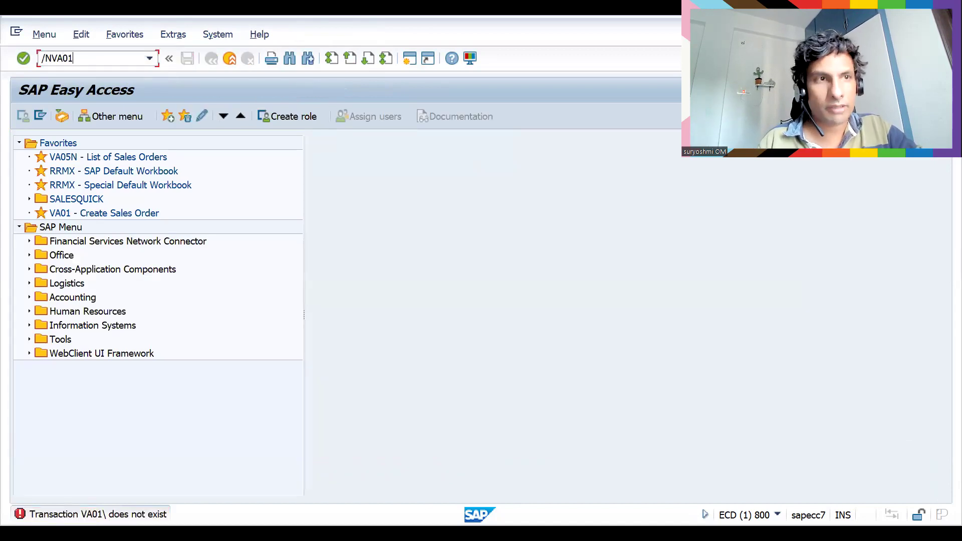
pyautogui.press('Return')
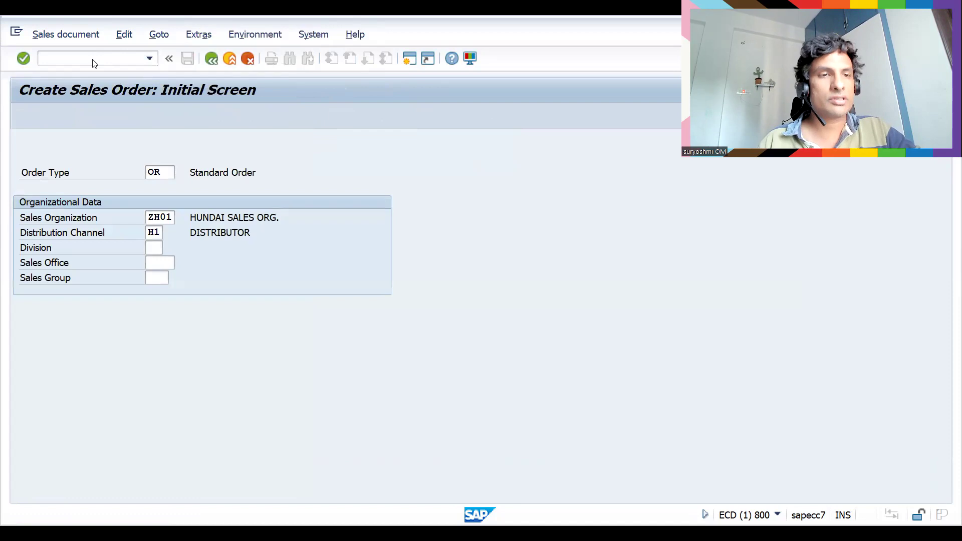
pyautogui.press('Return')
pyautogui.write('3000000001')
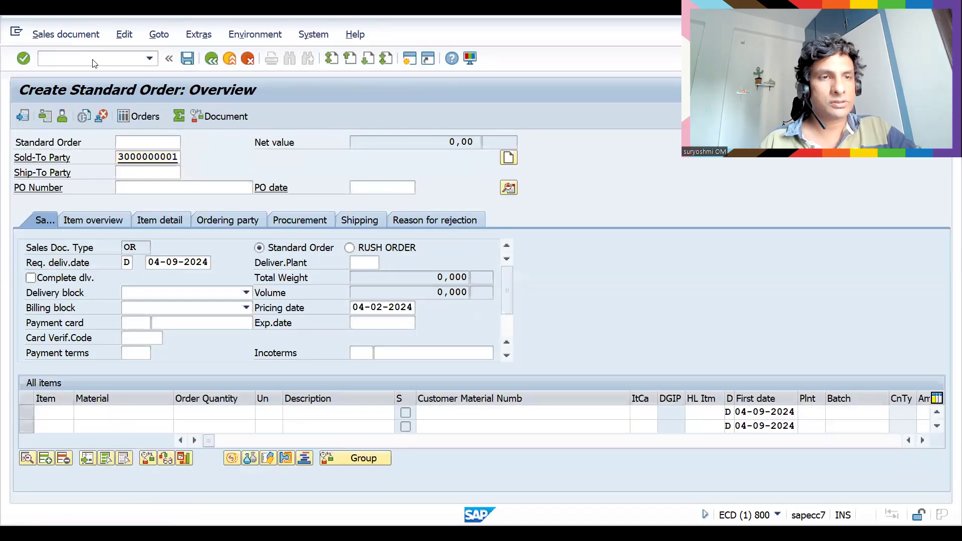
pyautogui.press('Return')
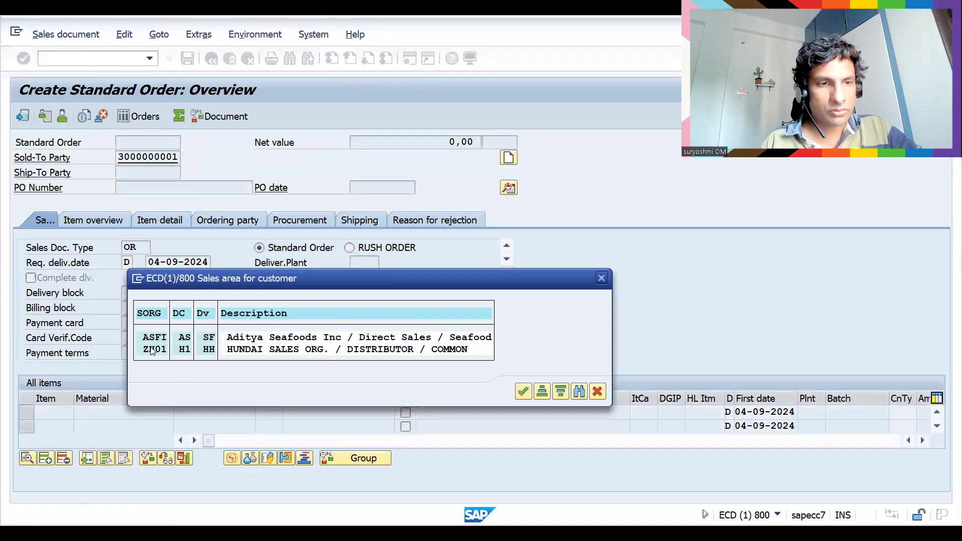
pyautogui.doubleClick(151, 350)
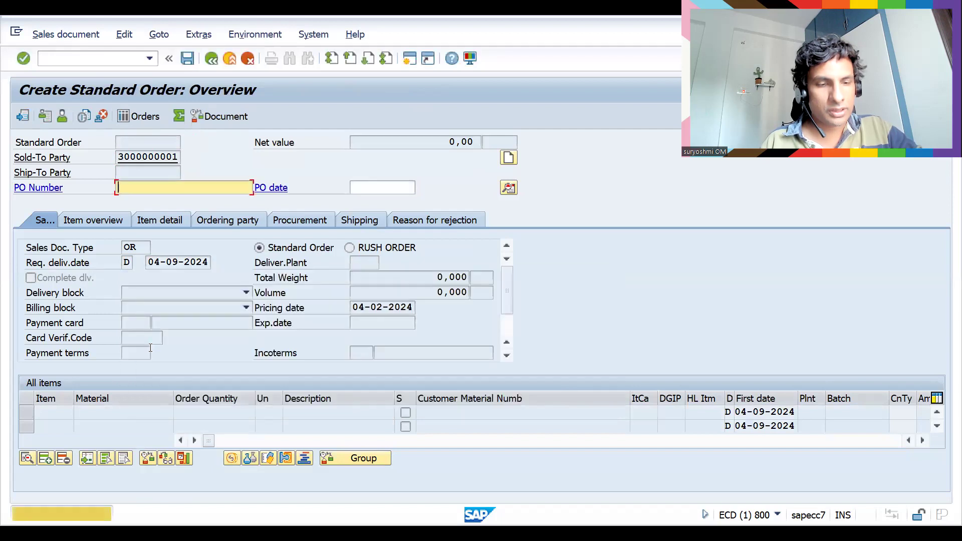
pyautogui.write('TEST')
pyautogui.press('Return')
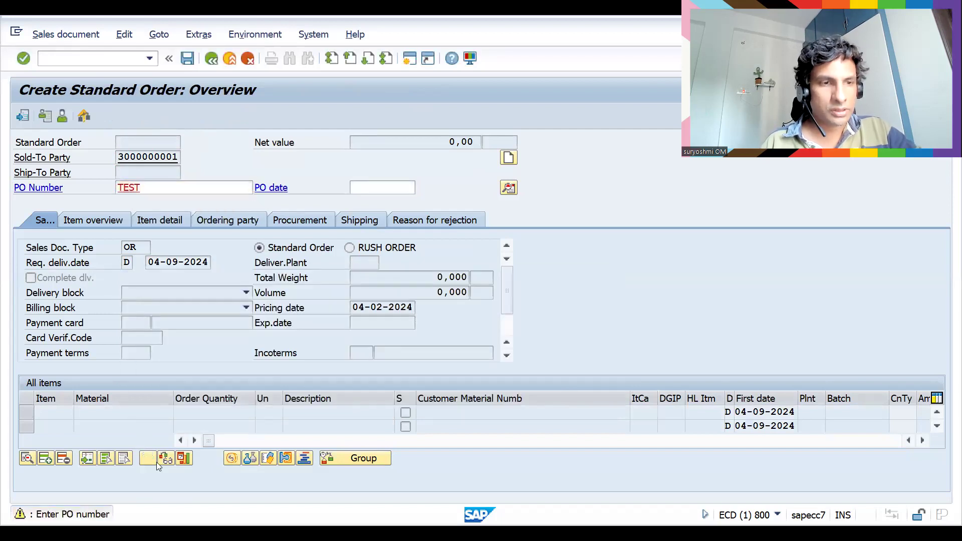
# Enter material 50065771 as item 10 and open its item data.
pyautogui.click(126, 412)
pyautogui.press('Down')
pyautogui.press('Return')
pyautogui.press('Return')
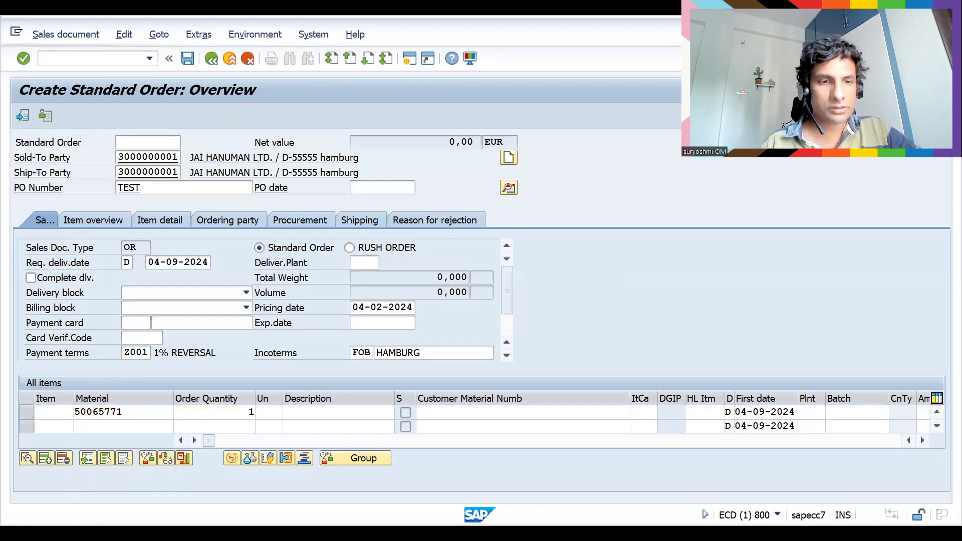
pyautogui.doubleClick(315, 418)
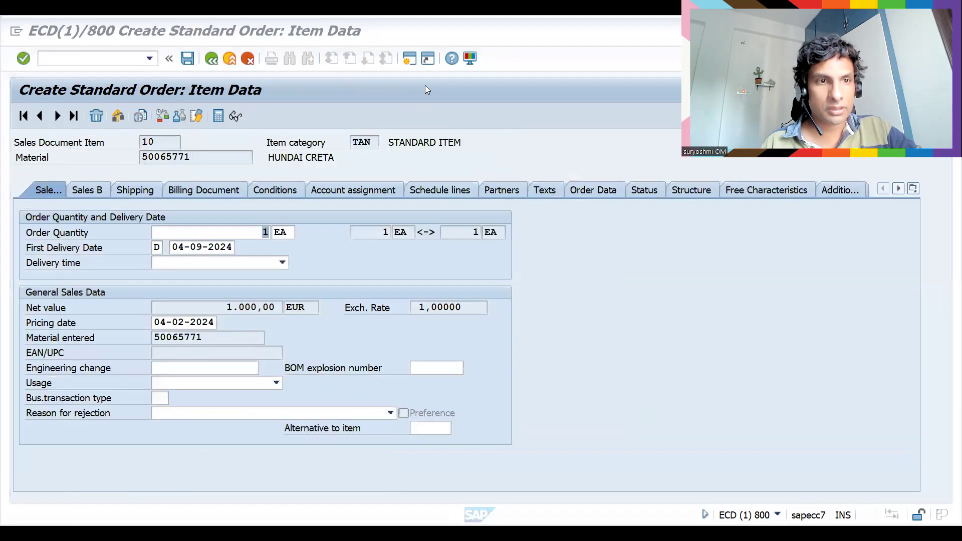
# Check item 10's ZWHH reversal (10,000- %, 0,00 EUR), return to the overview, and enter /NVK.
pyautogui.click(274, 192)
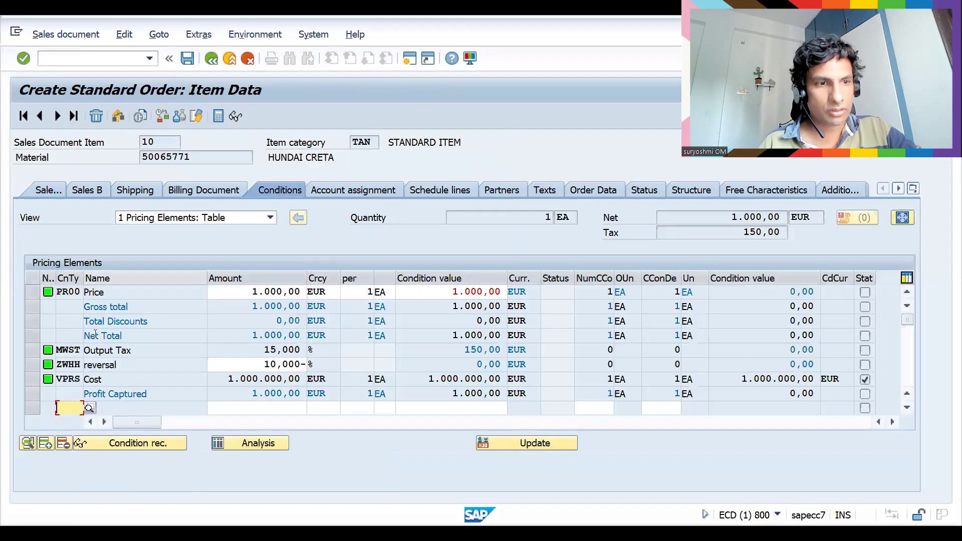
pyautogui.click(253, 364)
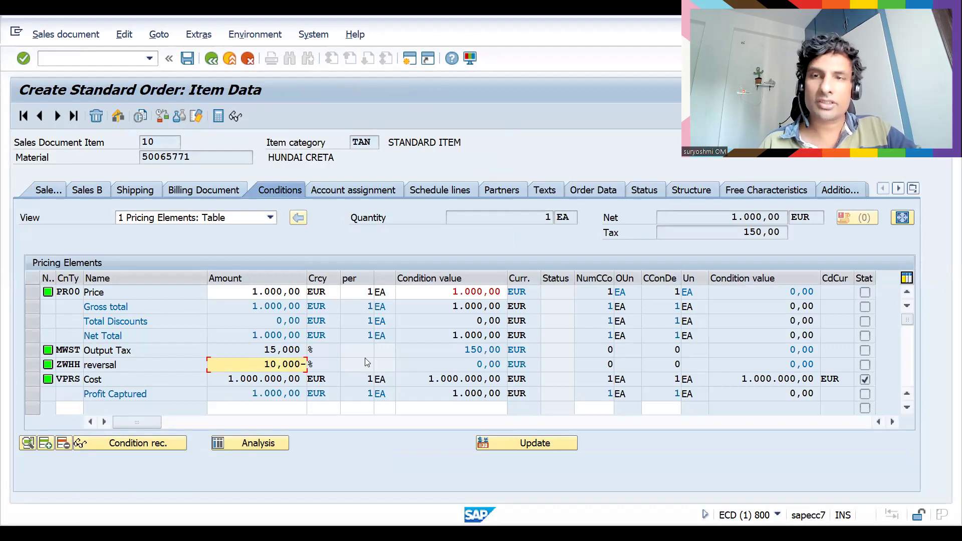
pyautogui.click(211, 58)
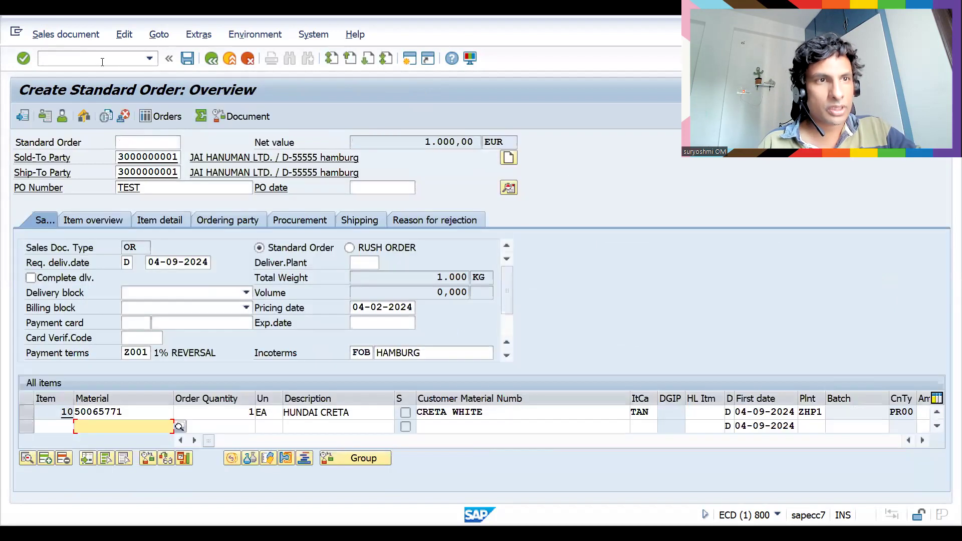
pyautogui.click(103, 62)
pyautogui.write('/NVK12')
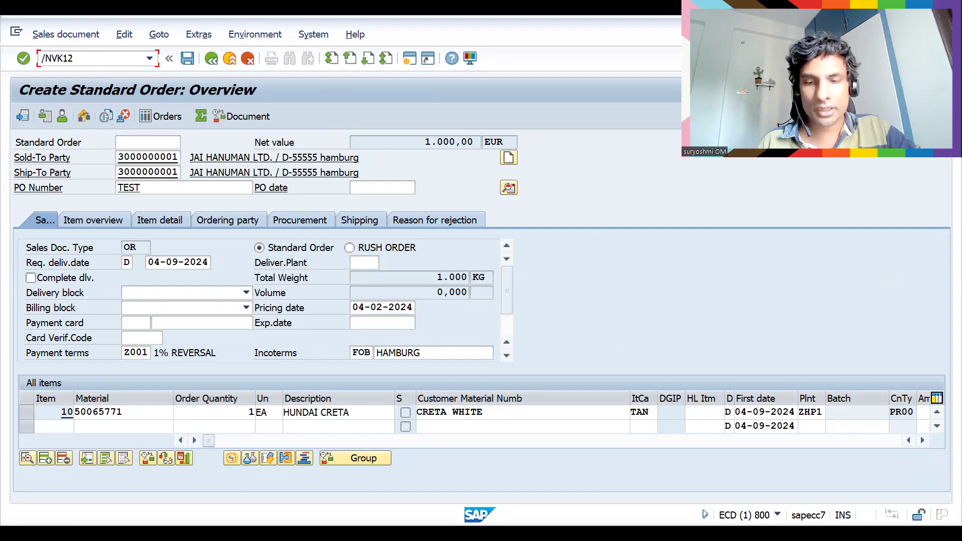
# Physically delete the 10,000- % ZWHH record for material 50065771 in VK12 and save.
pyautogui.press('Return')
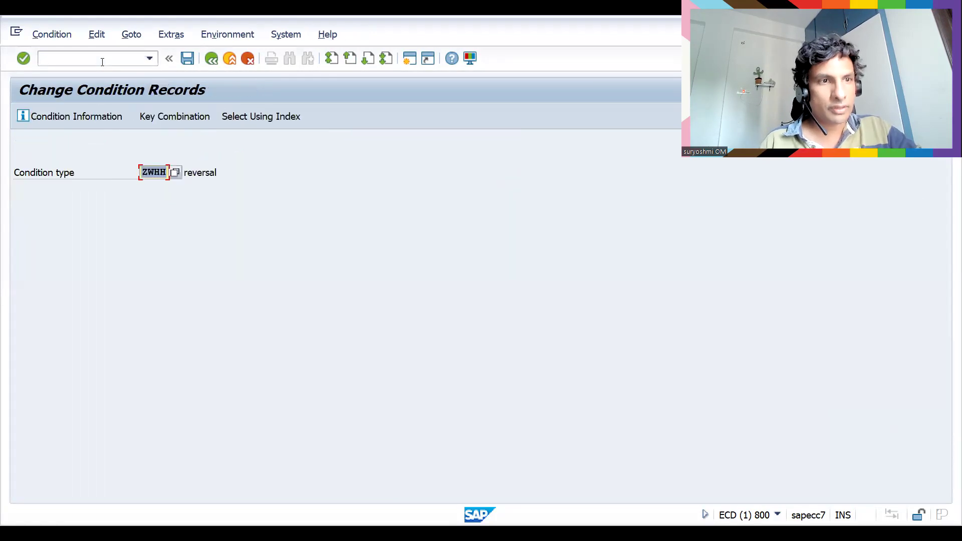
pyautogui.press('Return')
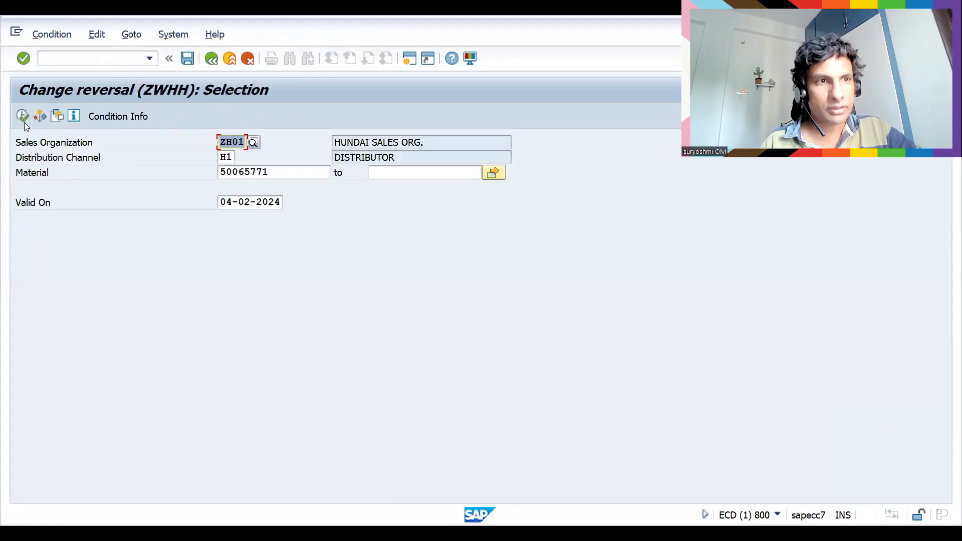
pyautogui.click(22, 117)
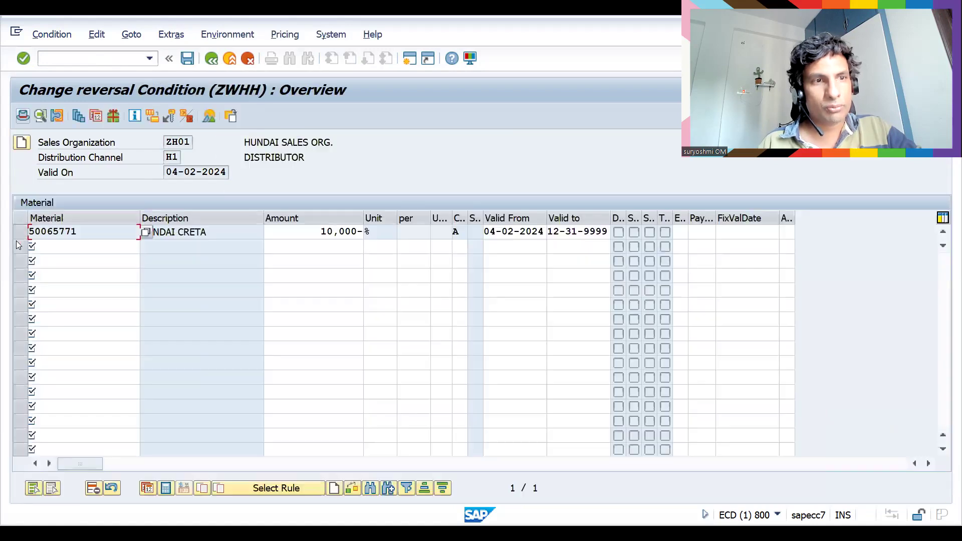
pyautogui.click(20, 236)
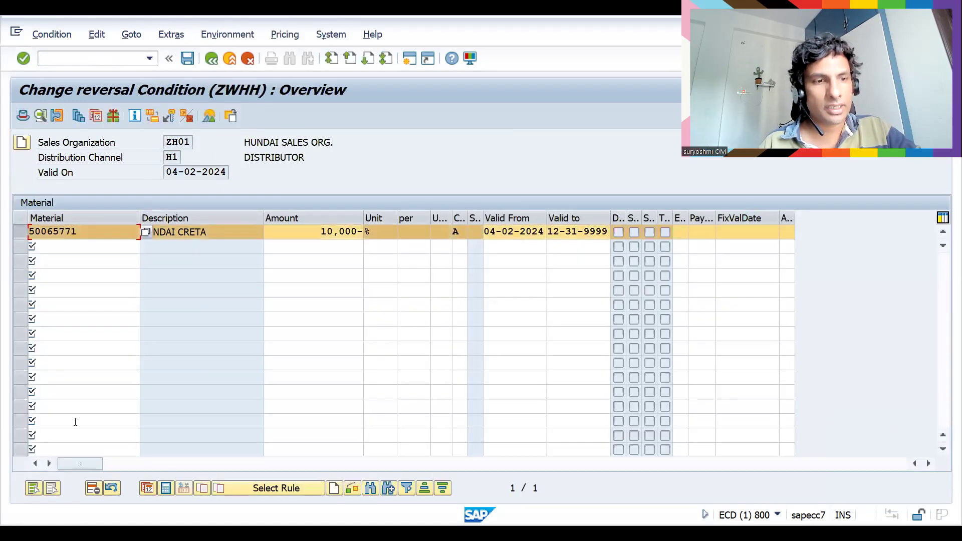
pyautogui.click(92, 489)
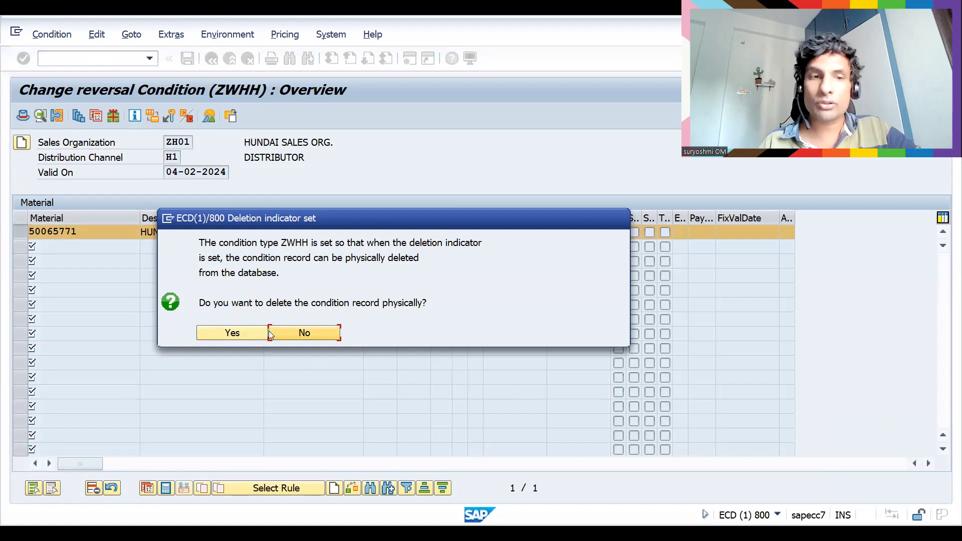
pyautogui.click(231, 336)
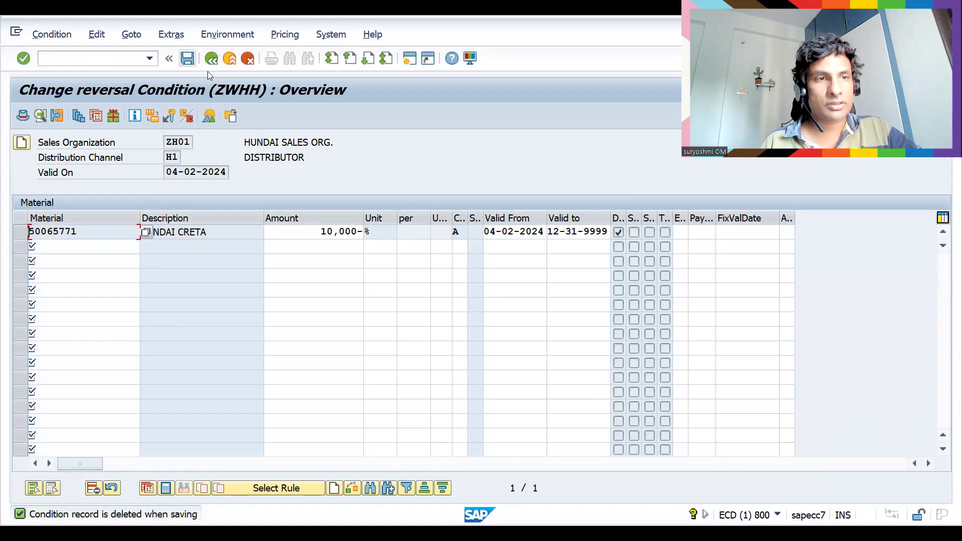
pyautogui.hotkey('ctrl', 's')
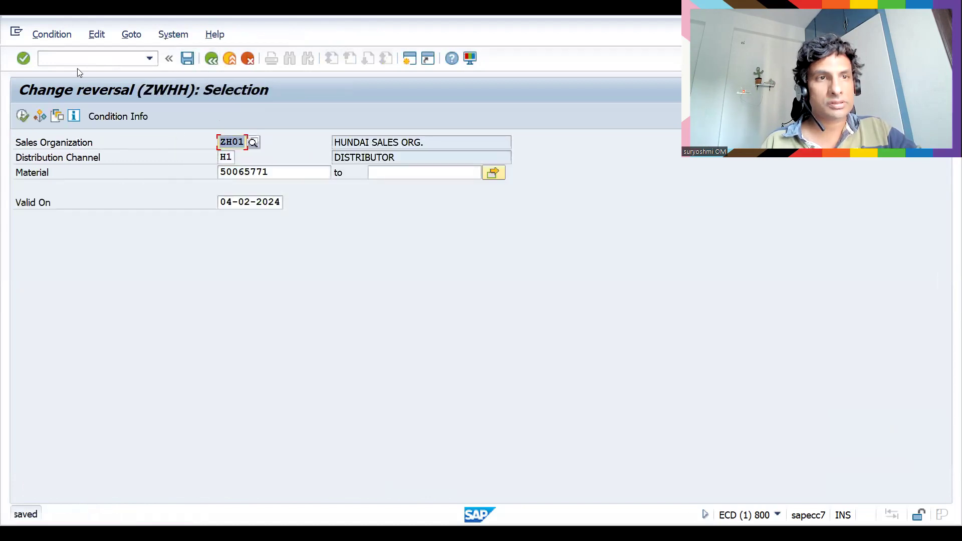
# Start the create condition records transaction with /nvk11.
pyautogui.click(68, 61)
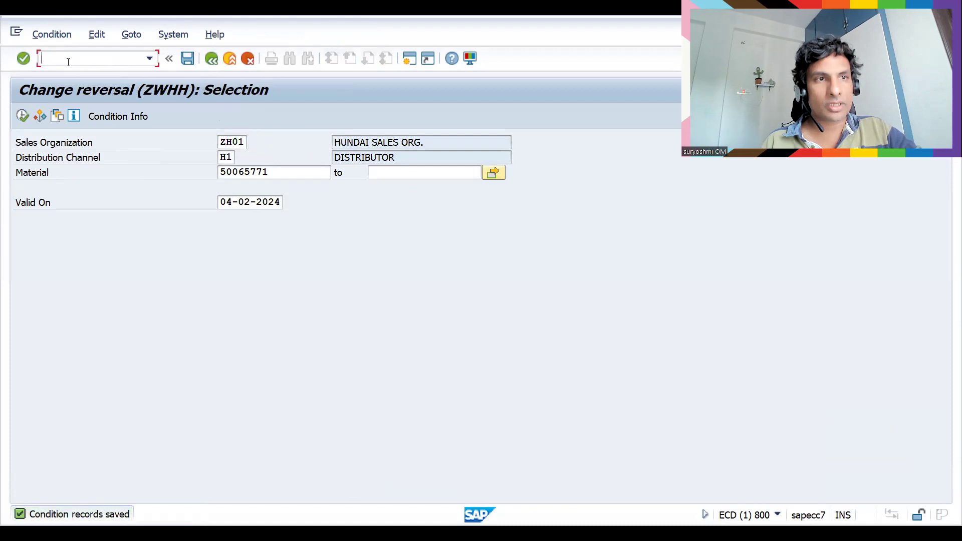
pyautogui.write('/')
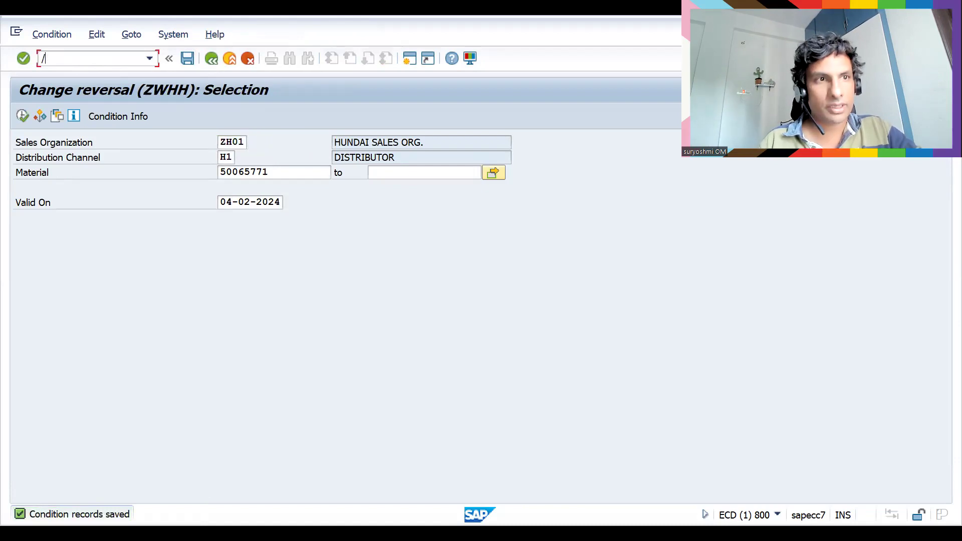
pyautogui.write('Nnvk11')
pyautogui.press('Return')
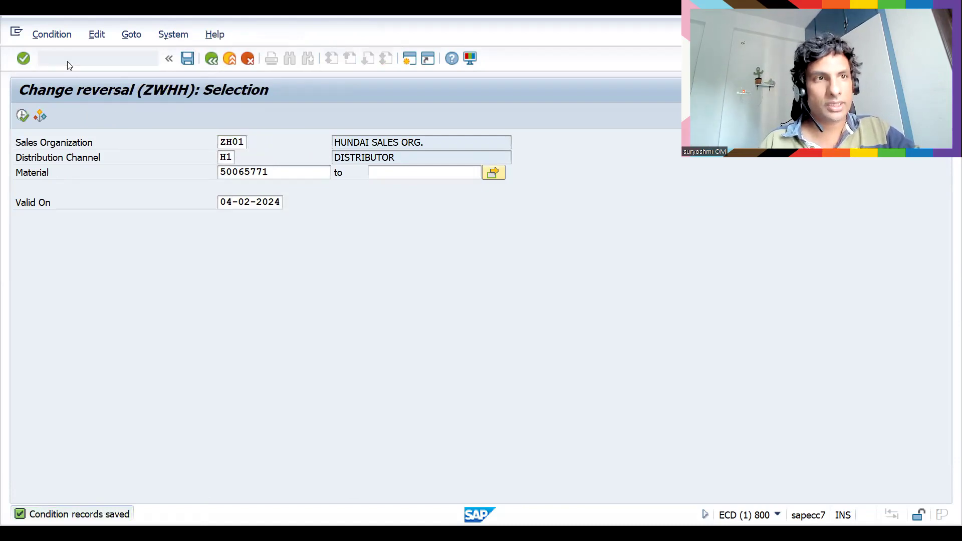
# Create and save a 1,000- % ZWHH reversal record for material 50065771.
pyautogui.press('Return')
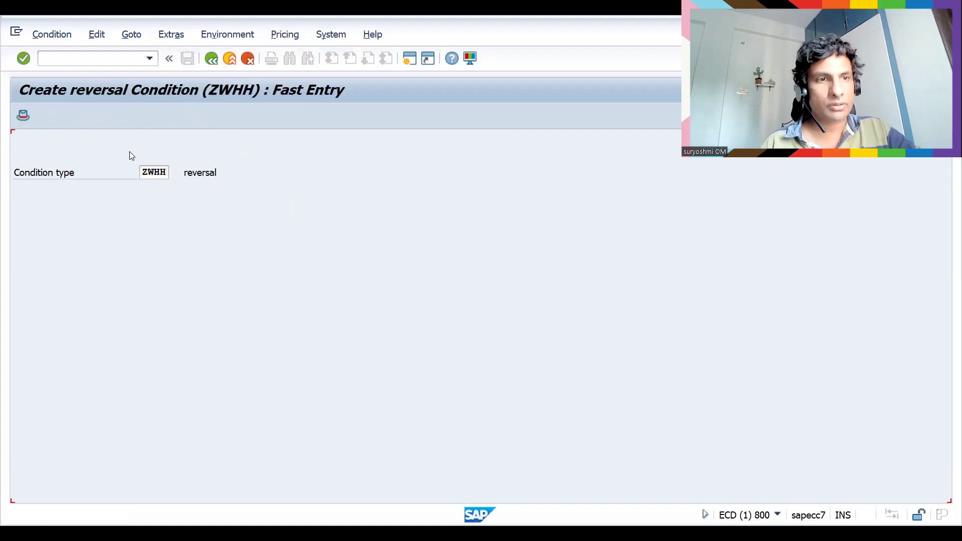
pyautogui.click(54, 215)
pyautogui.write('5')
pyautogui.press('Down')
pyautogui.press('Tab')
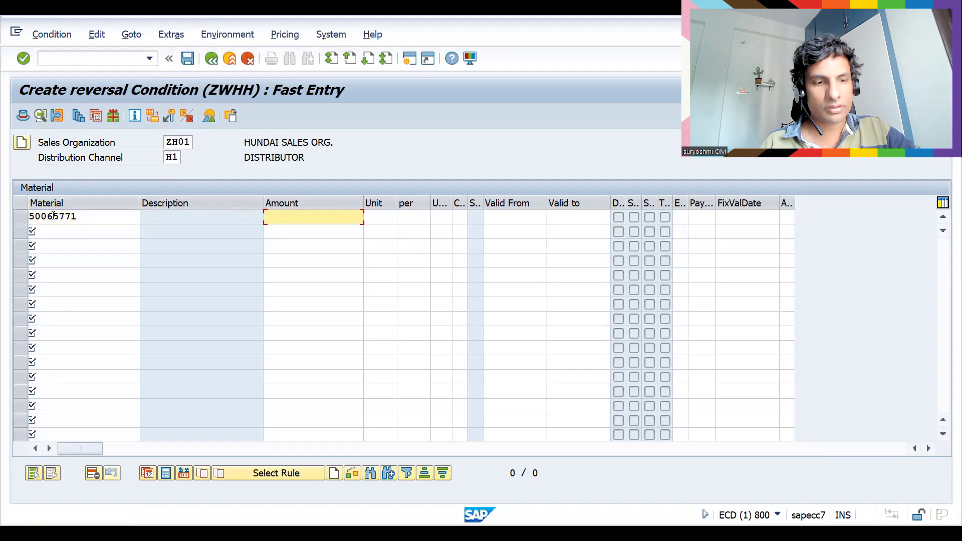
pyautogui.write('1')
pyautogui.press('Return')
pyautogui.hotkey('ctrl', 's')
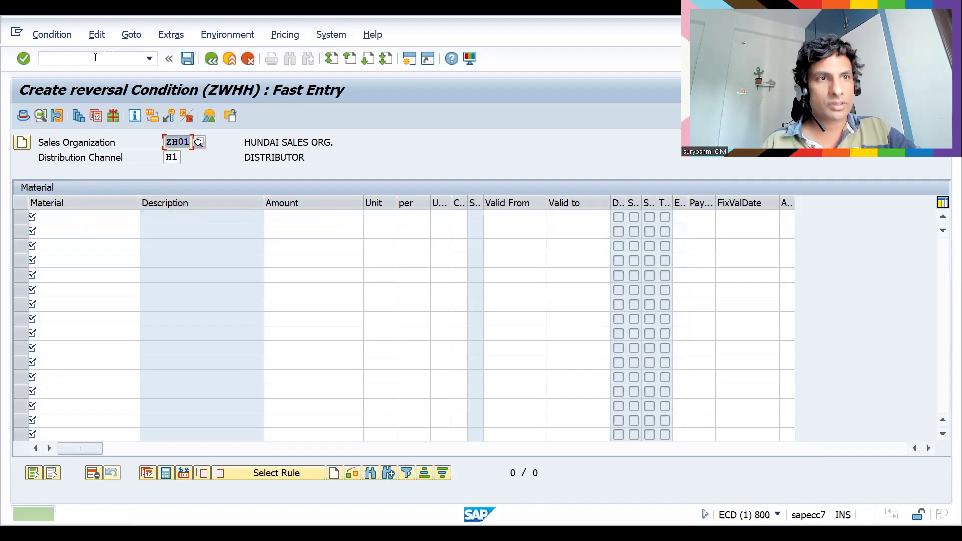
# Start the create sales order transaction with /nva01.
pyautogui.click(95, 57)
pyautogui.write('/nva01')
pyautogui.press('Return')
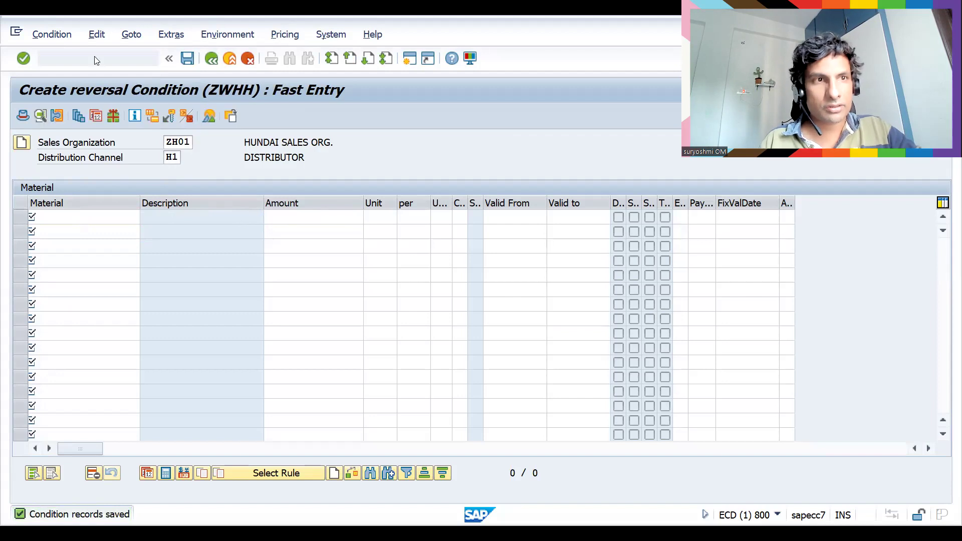
# Enter a standard order: suggested sold-to, sales area ZH01, PO RER, material 50065771 qty 1.
pyautogui.press('Return')
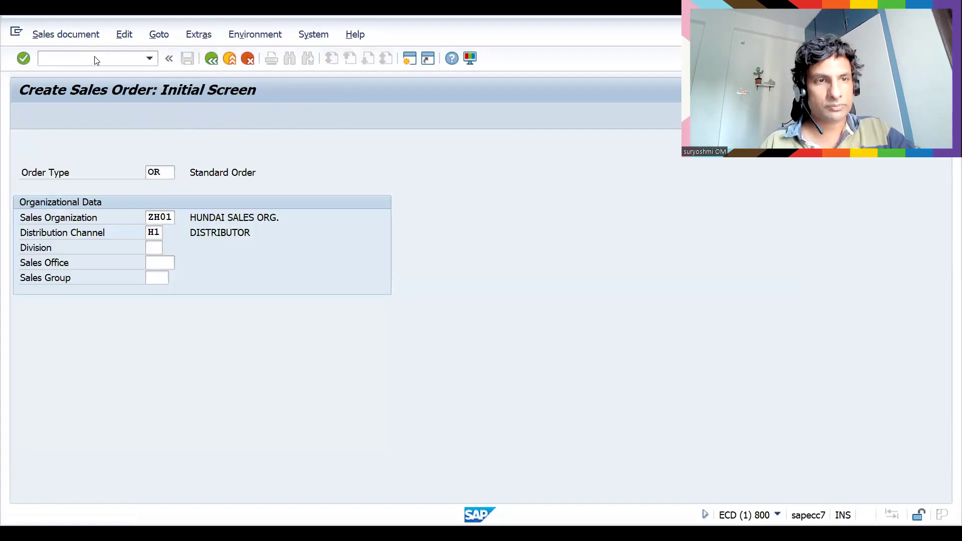
pyautogui.press('Down')
pyautogui.press('Return')
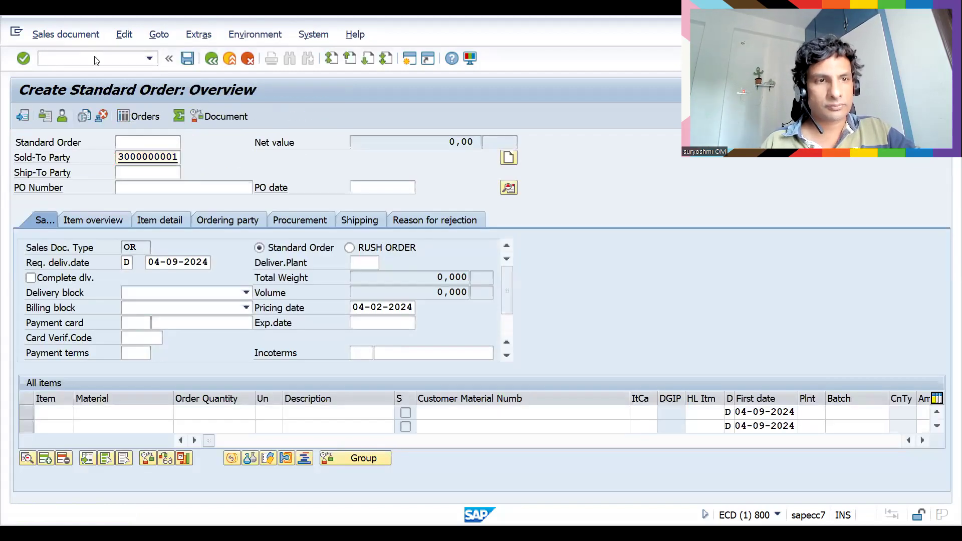
pyautogui.press('Return')
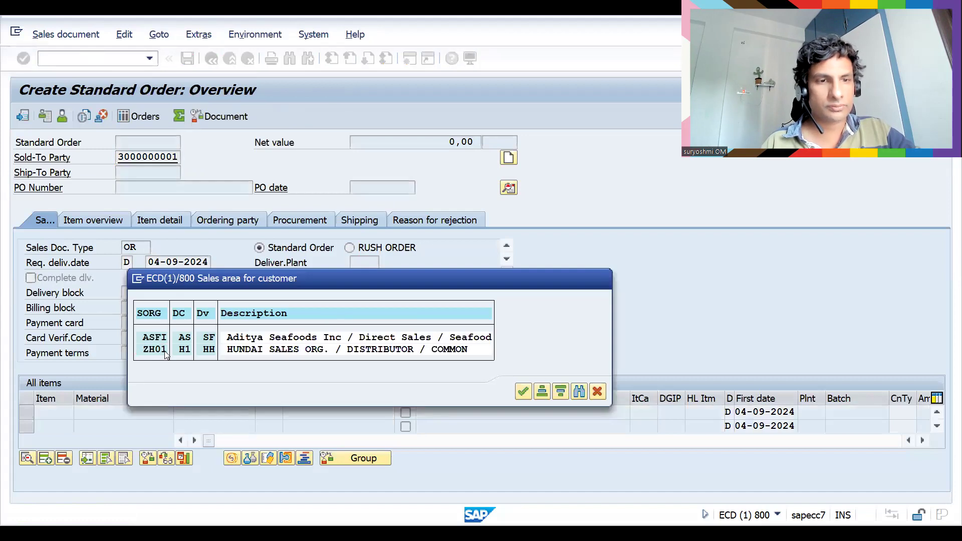
pyautogui.doubleClick(165, 351)
pyautogui.write('RER')
pyautogui.press('Return')
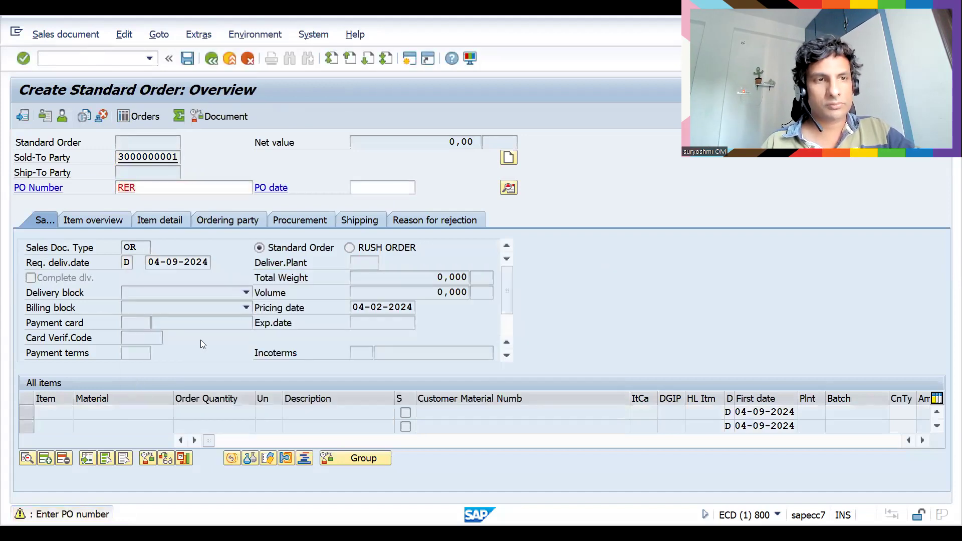
pyautogui.press('Down')
pyautogui.press('Down')
pyautogui.press('Tab')
pyautogui.write('1')
pyautogui.press('Return')
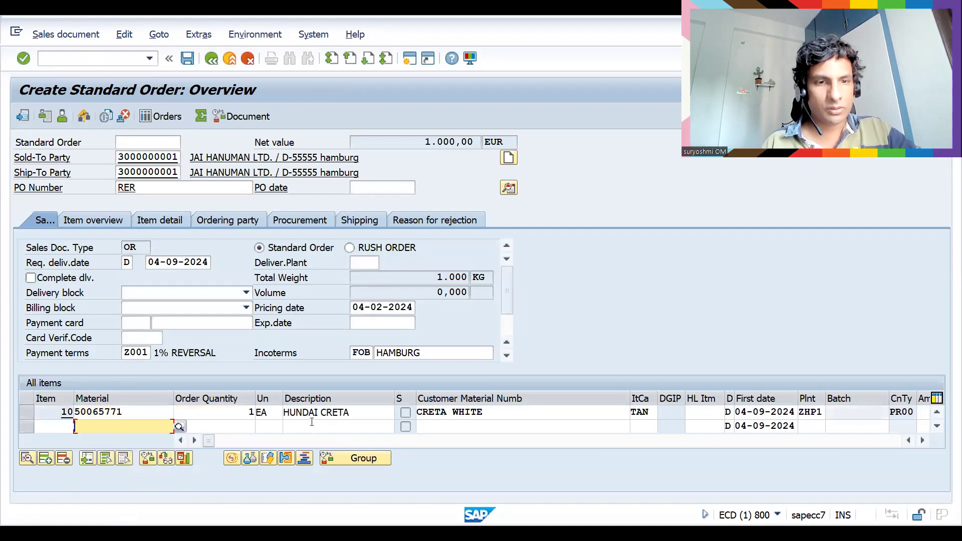
# Verify the item's ZWHH reversal at 1,000- % worth 0,00 EUR, then save the order.
pyautogui.doubleClick(308, 417)
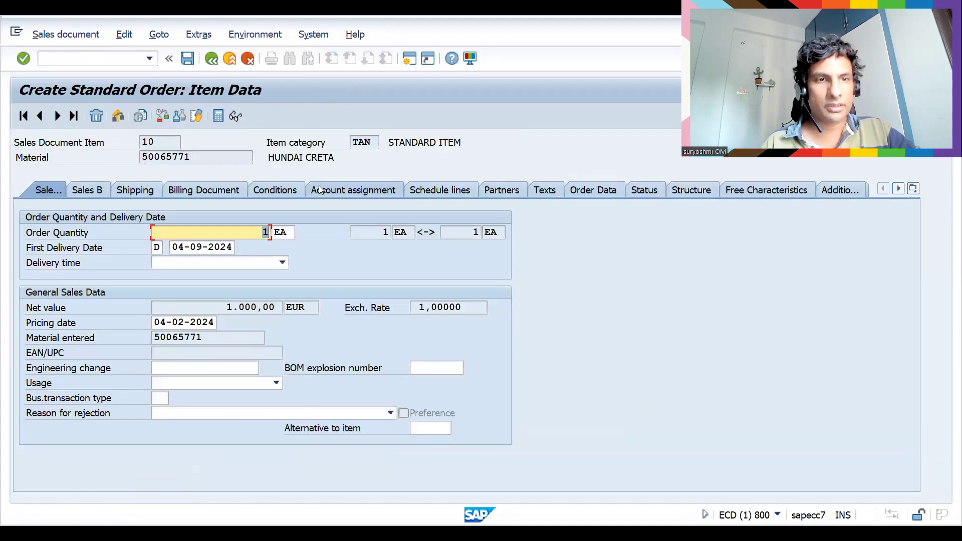
pyautogui.click(283, 191)
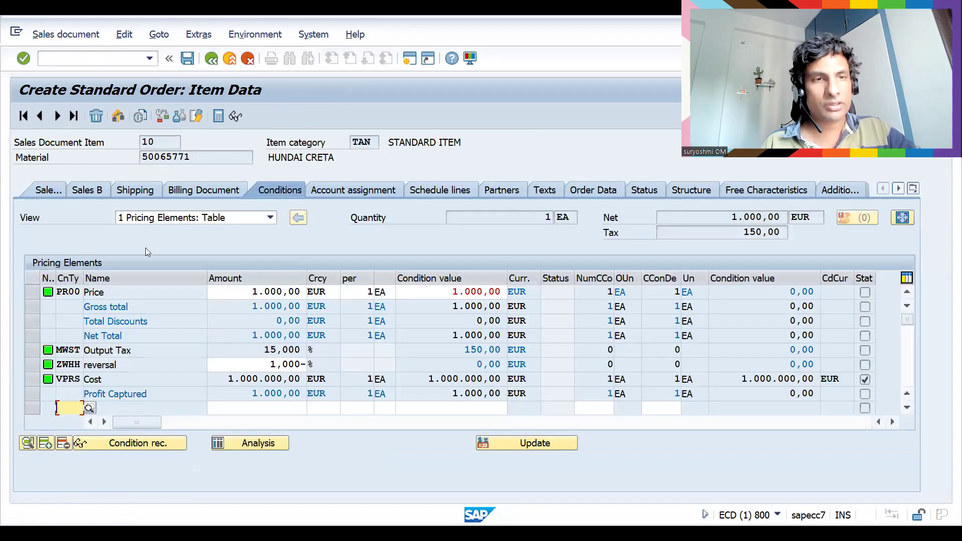
pyautogui.click(188, 58)
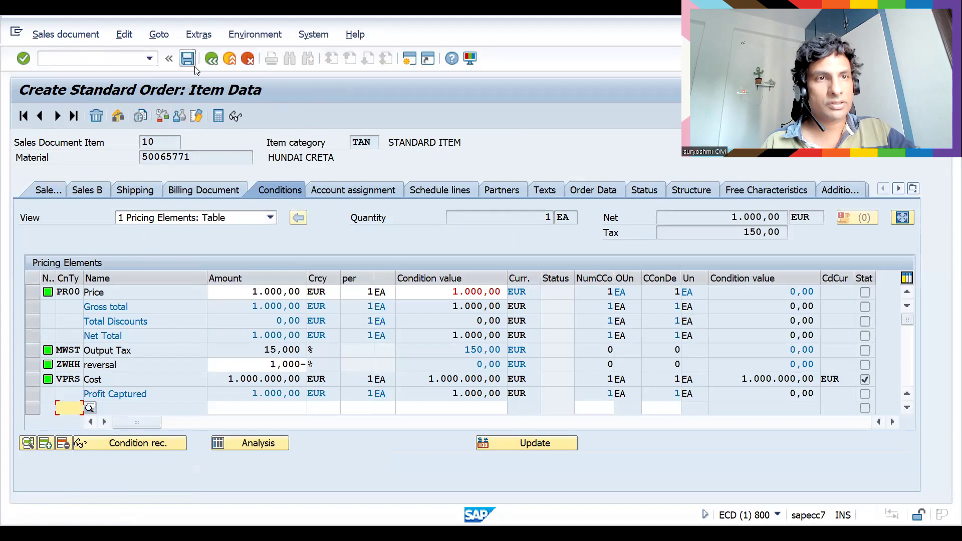
# Dismiss the invalid filename warning and cancel saving the print output.
pyautogui.click(91, 56)
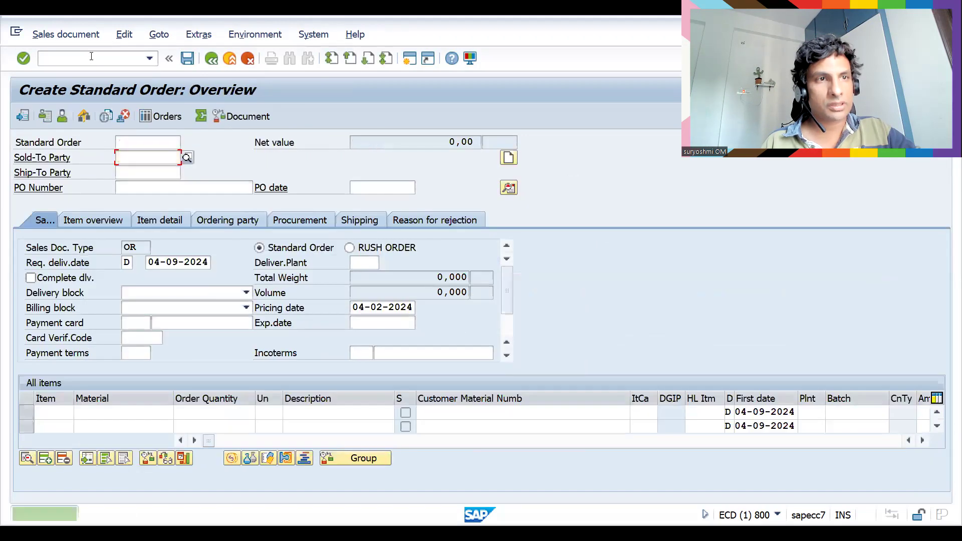
pyautogui.hotkey('ctrl', 'p')
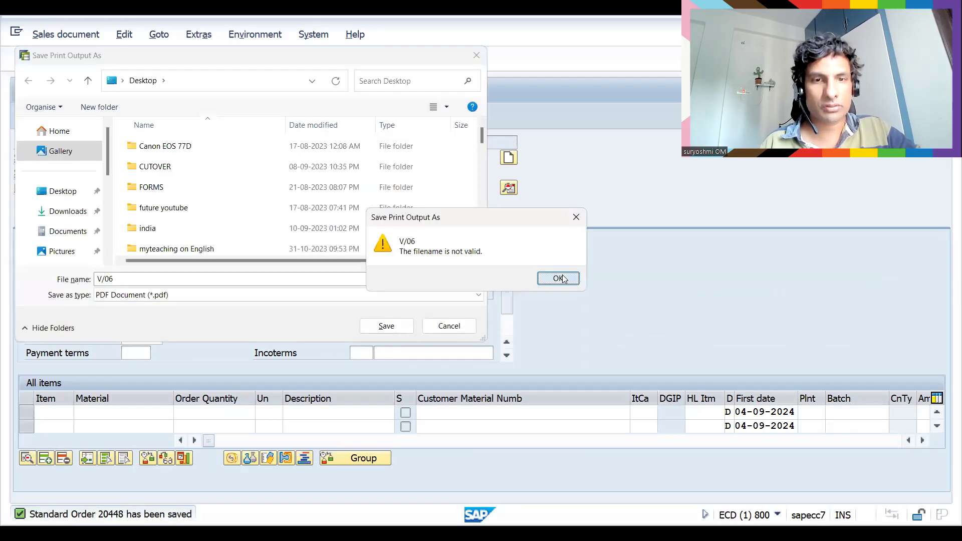
pyautogui.press('Return')
pyautogui.click(449, 326)
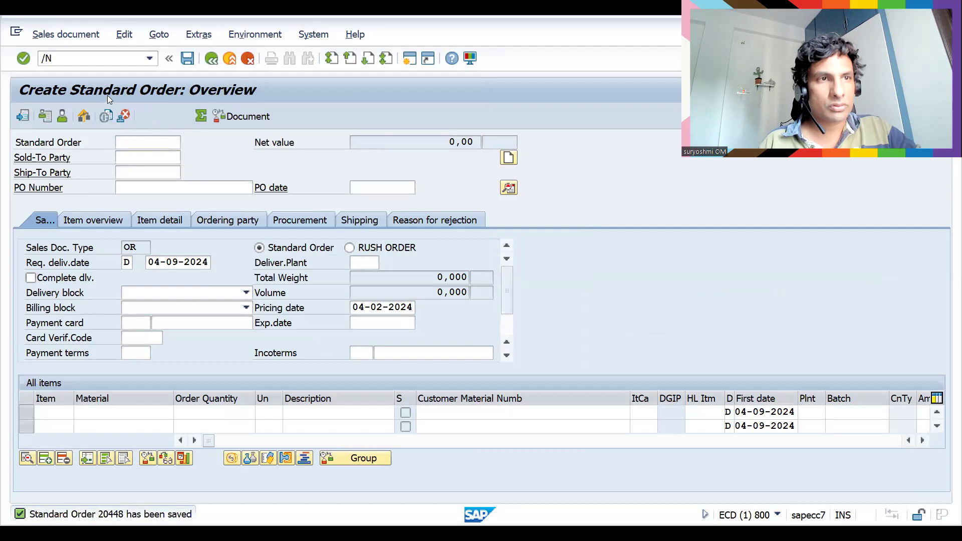
# Open the condition types maintenance view with /NV/08 and go to ZWHH.
pyautogui.write('/NV/')
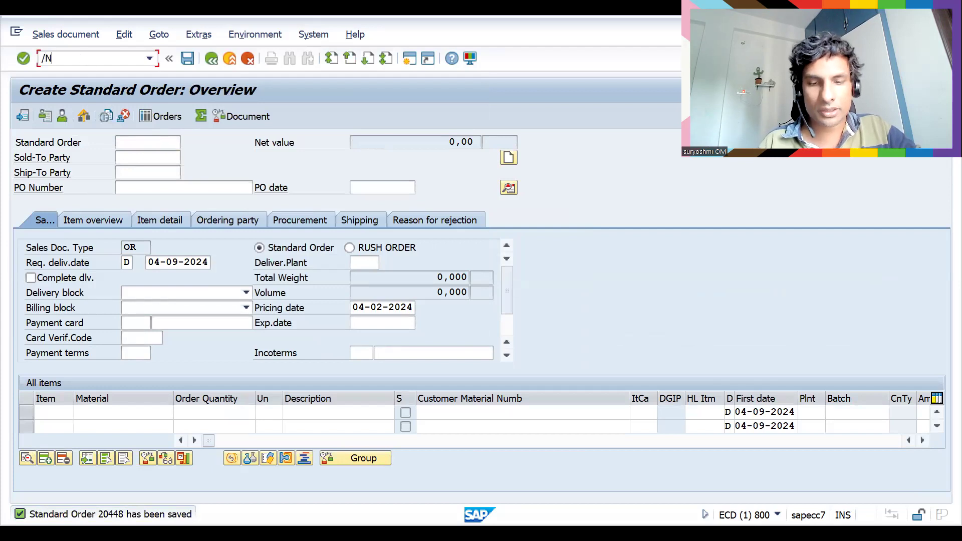
pyautogui.write('08')
pyautogui.press('Return')
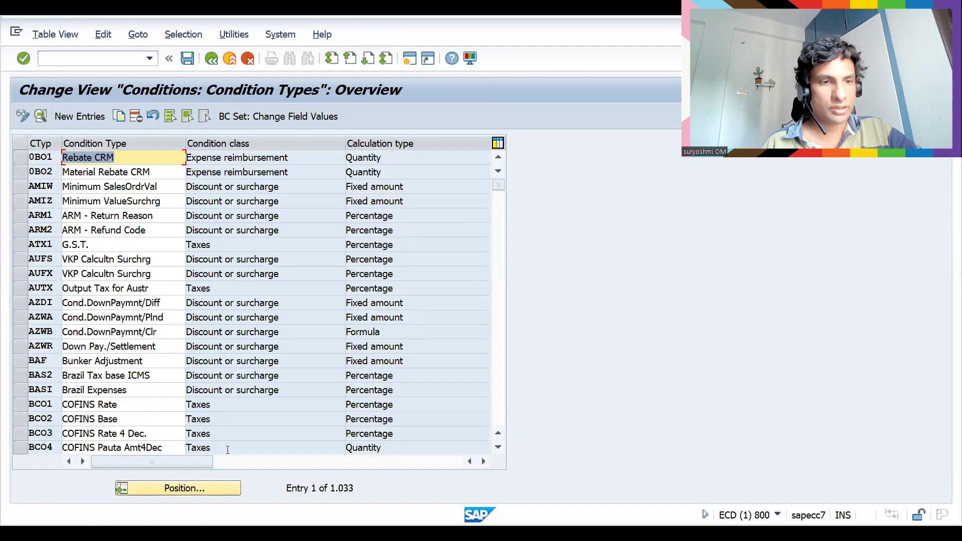
pyautogui.click(195, 487)
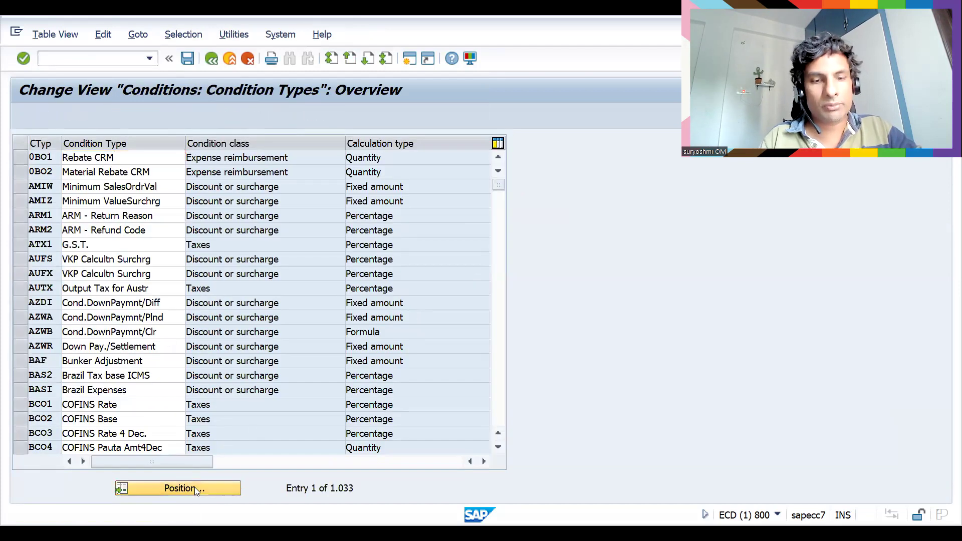
pyautogui.press('Return')
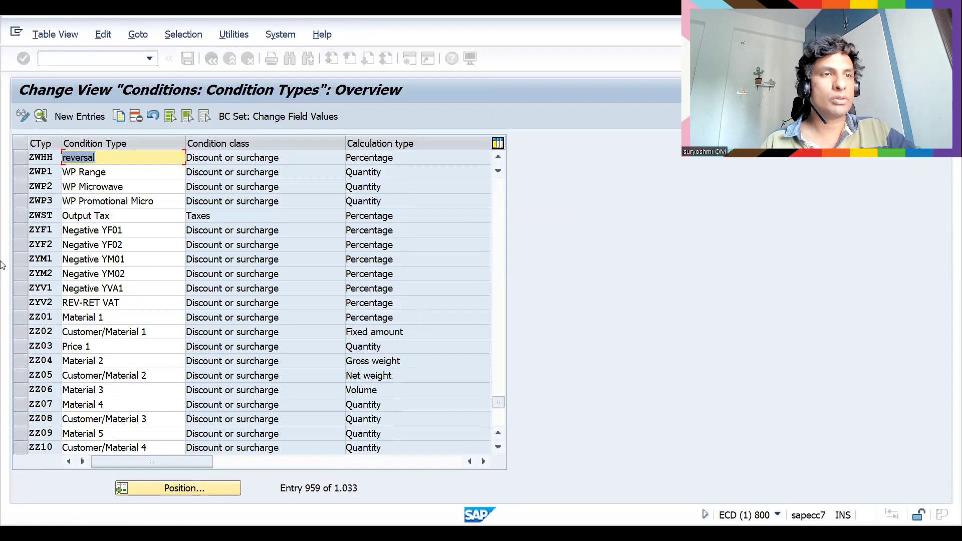
# Set ZWHH's 'delete fr. DB' to 'B without popup' and save under the customizing request.
pyautogui.doubleClick(20, 159)
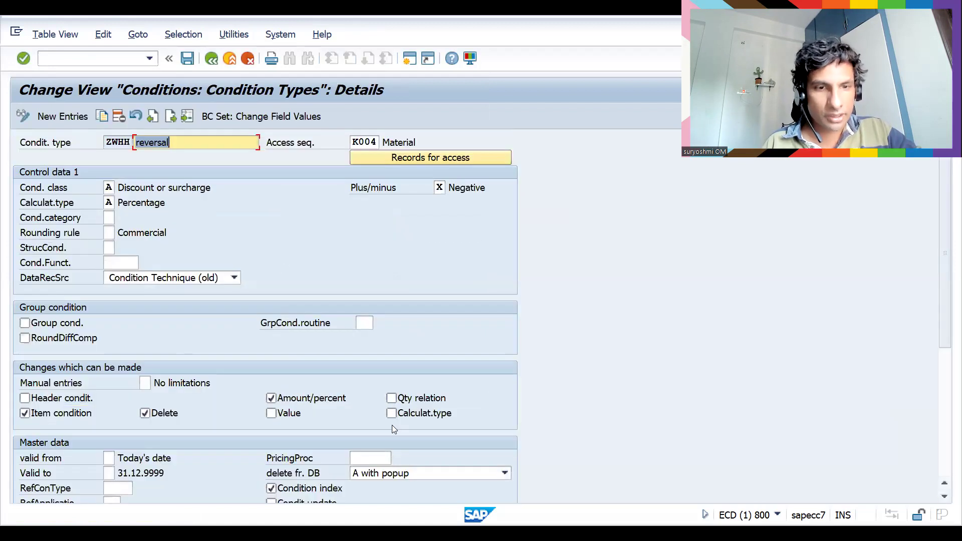
pyautogui.click(440, 475)
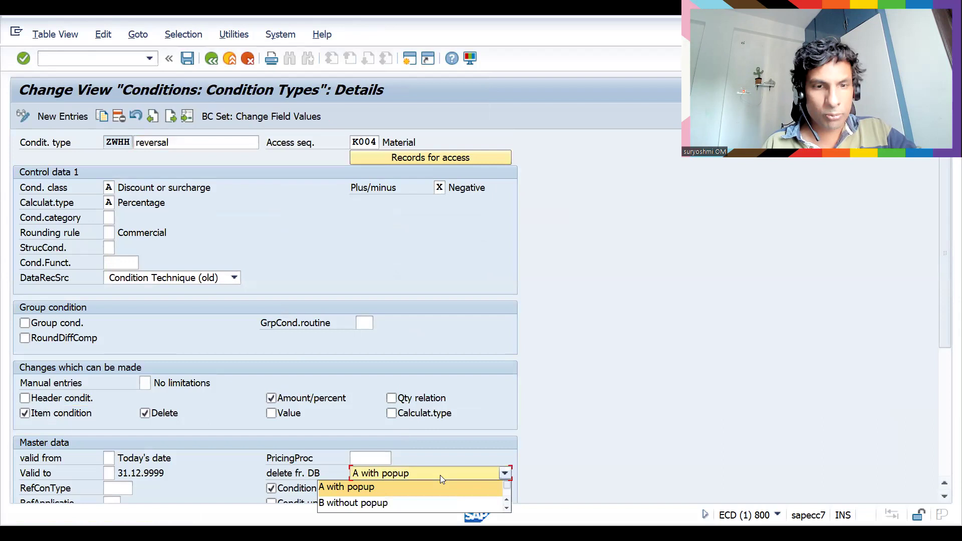
pyautogui.click(405, 501)
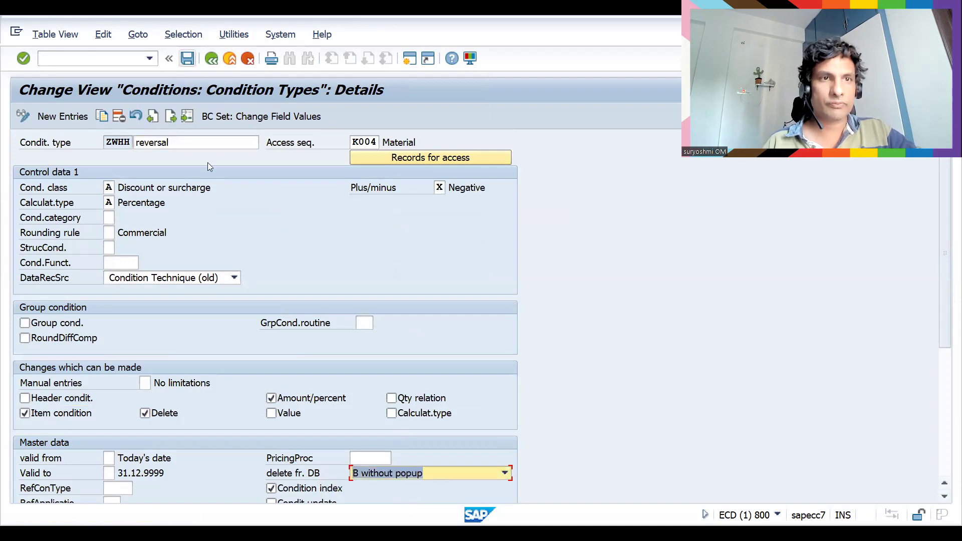
pyautogui.hotkey('ctrl', 's')
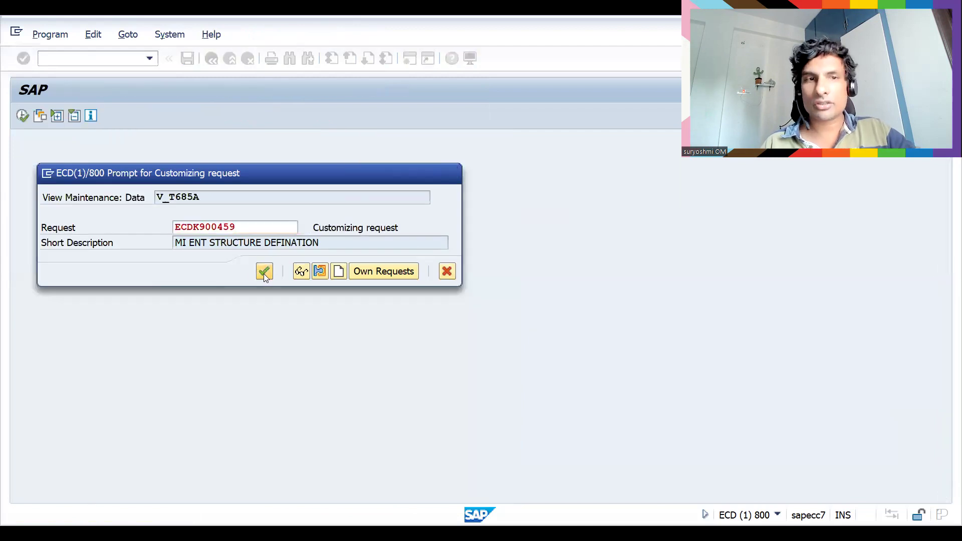
pyautogui.click(264, 274)
pyautogui.write('/')
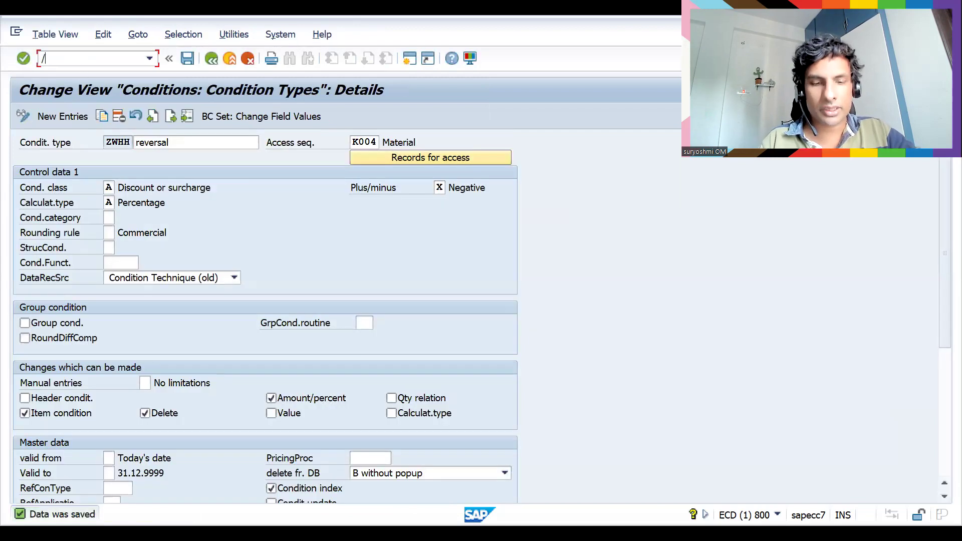
pyautogui.write('NV/06')
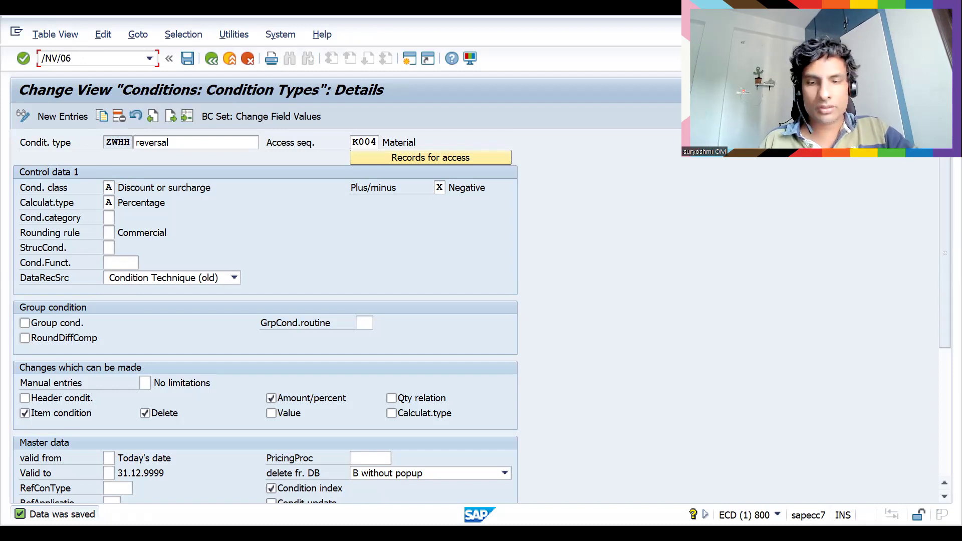
# Delete the 1,000- % ZWHH record for material 50065771 and save the change.
pyautogui.press('BackSpace')
pyautogui.press('BackSpace')
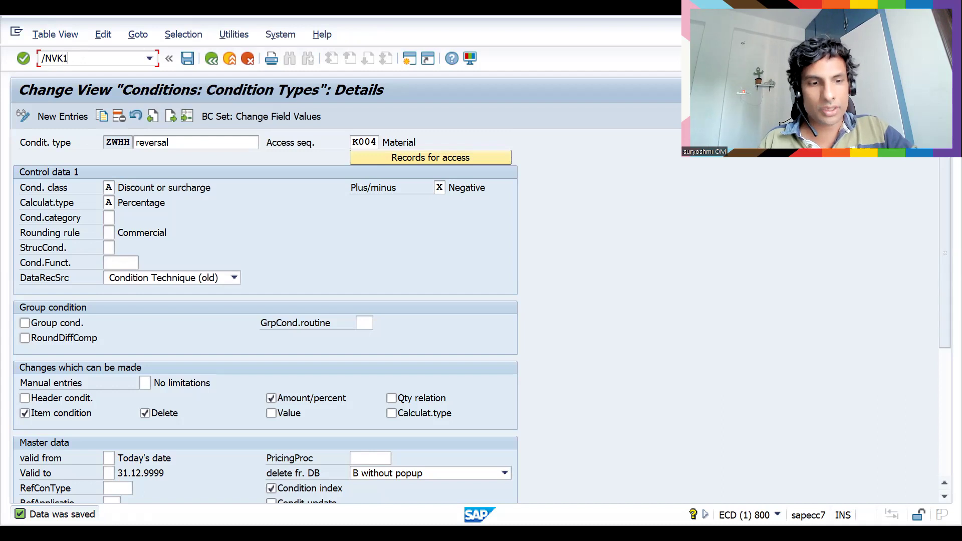
pyautogui.press('Return')
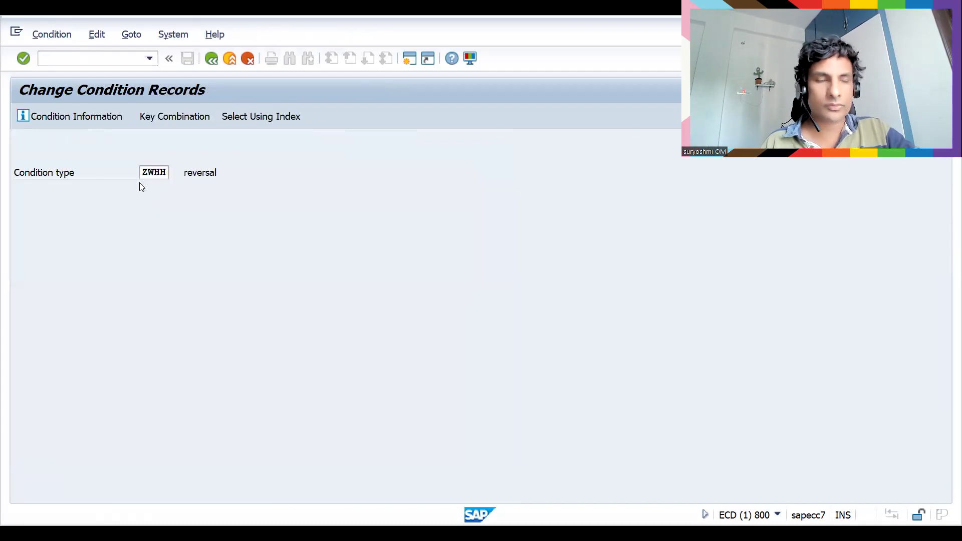
pyautogui.press('Return')
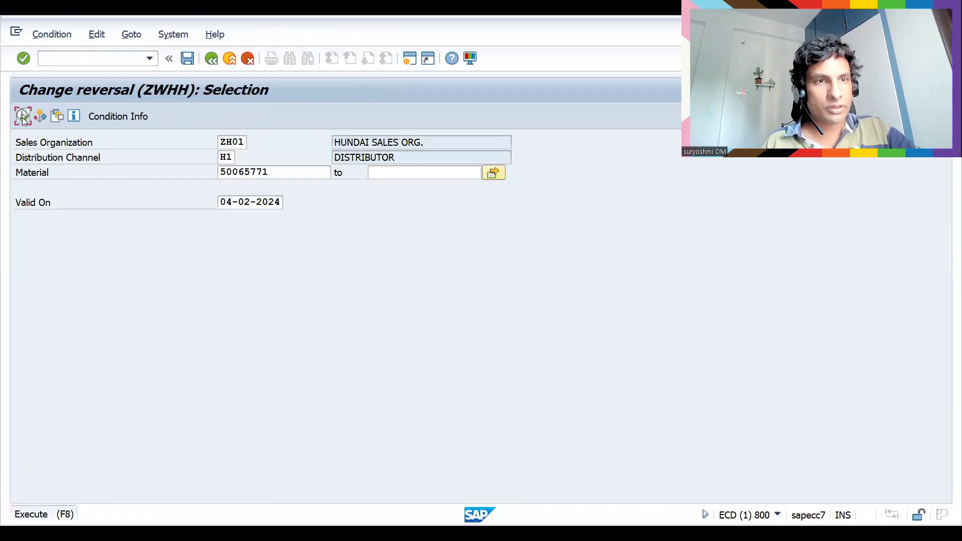
pyautogui.click(23, 116)
pyautogui.click(20, 232)
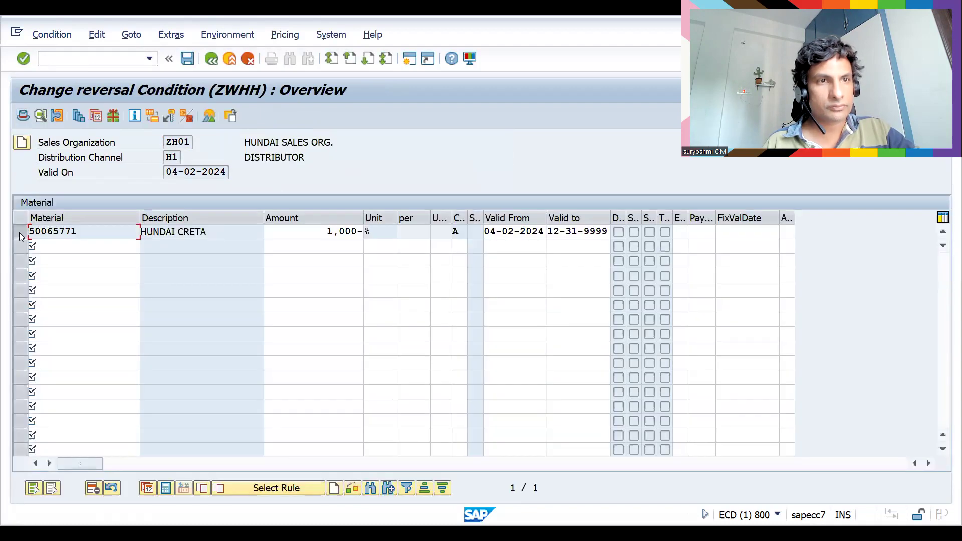
pyautogui.click(92, 489)
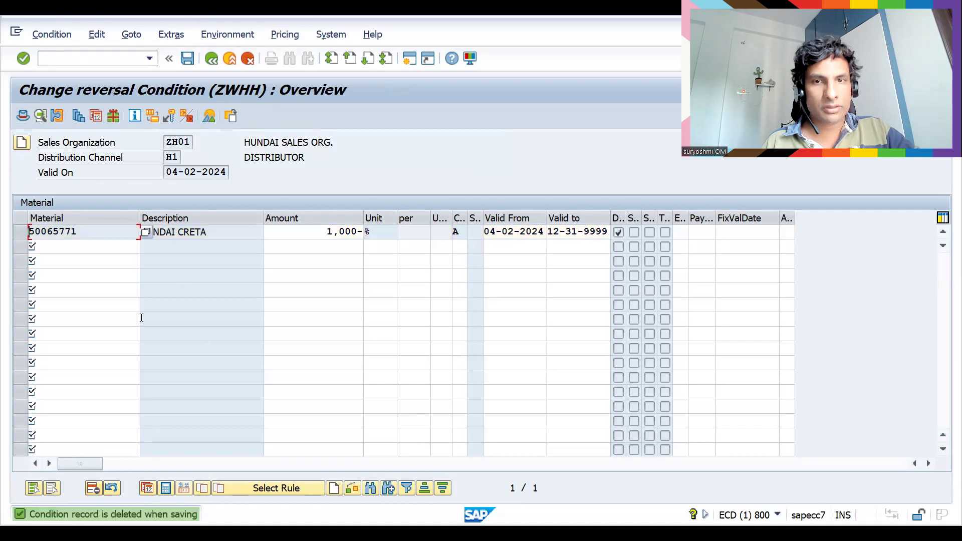
pyautogui.click(184, 65)
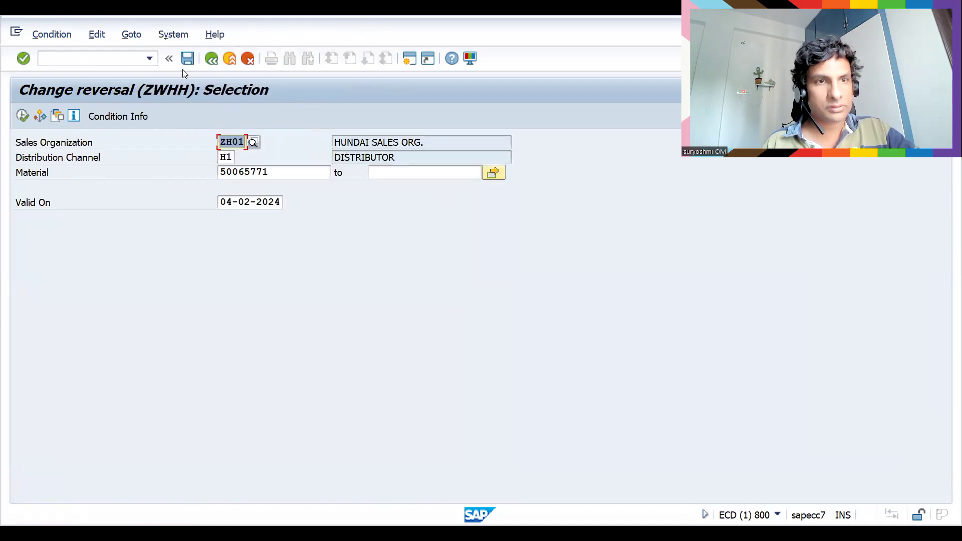
pyautogui.click(91, 62)
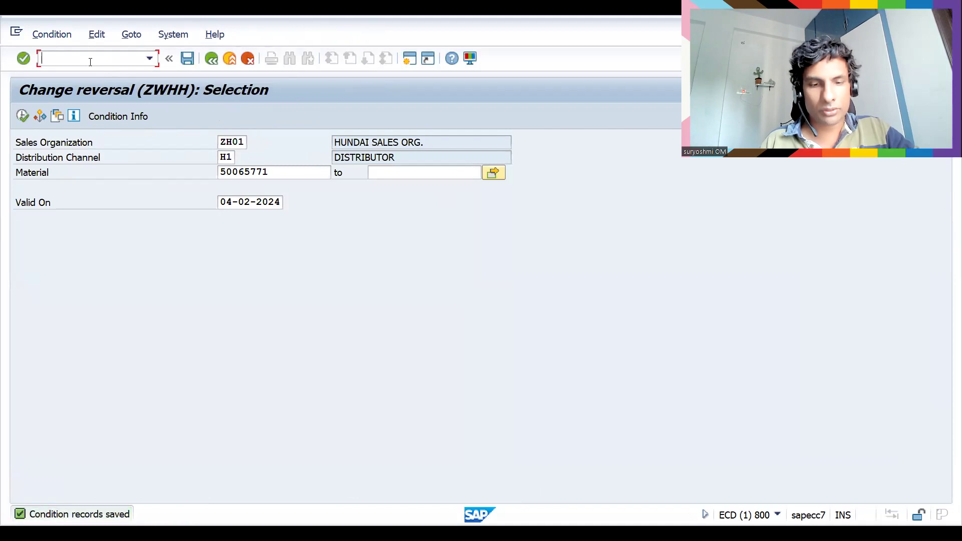
pyautogui.write('/nvk11')
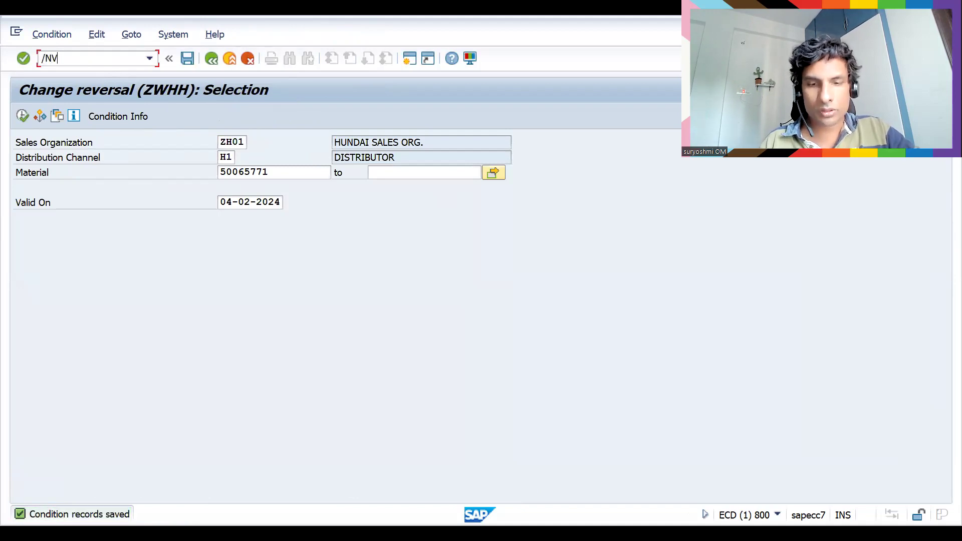
pyautogui.press('Return')
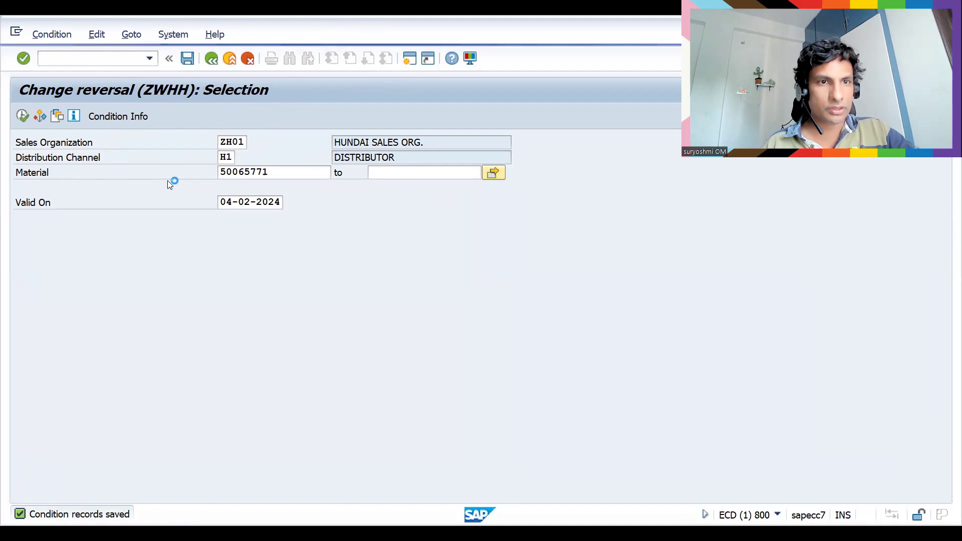
pyautogui.click(195, 486)
pyautogui.write('ZWEB')
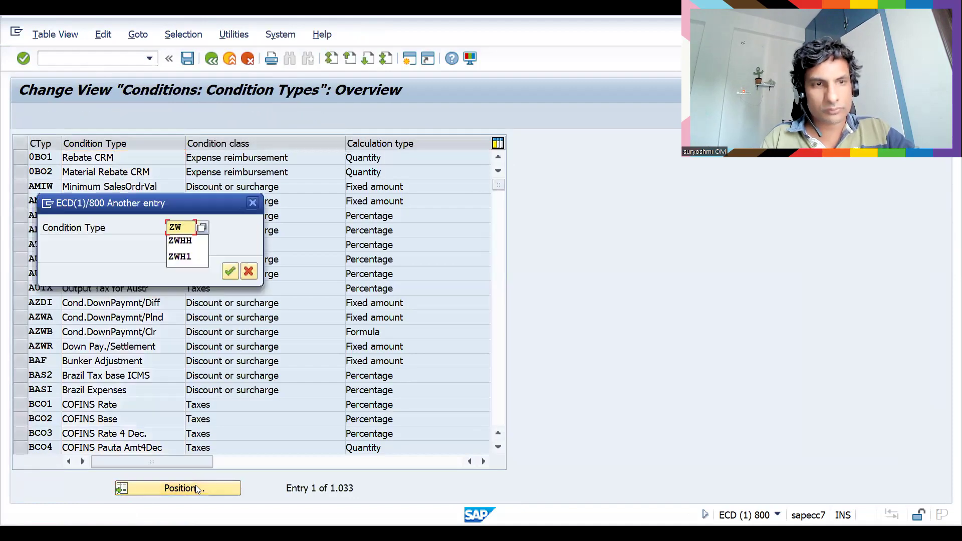
pyautogui.press('Return')
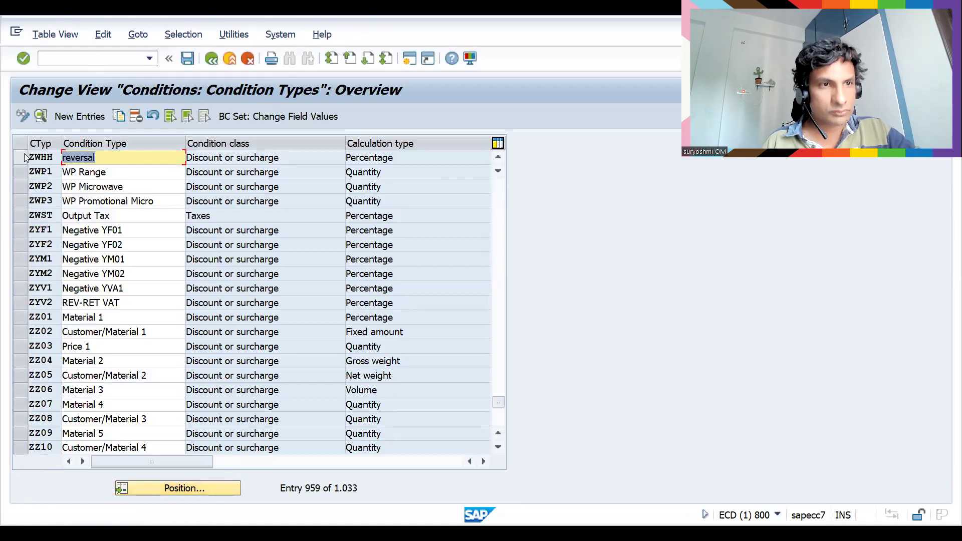
pyautogui.doubleClick(45, 159)
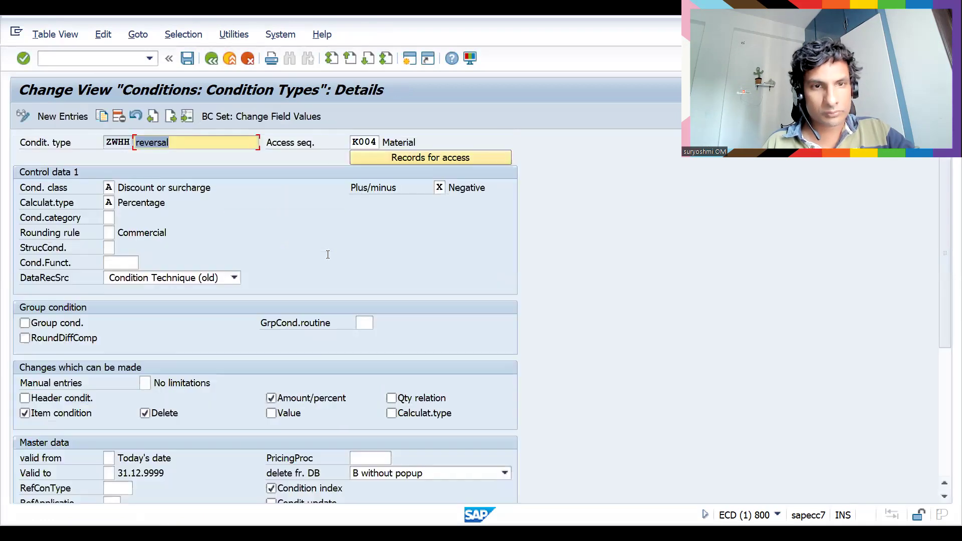
pyautogui.click(483, 476)
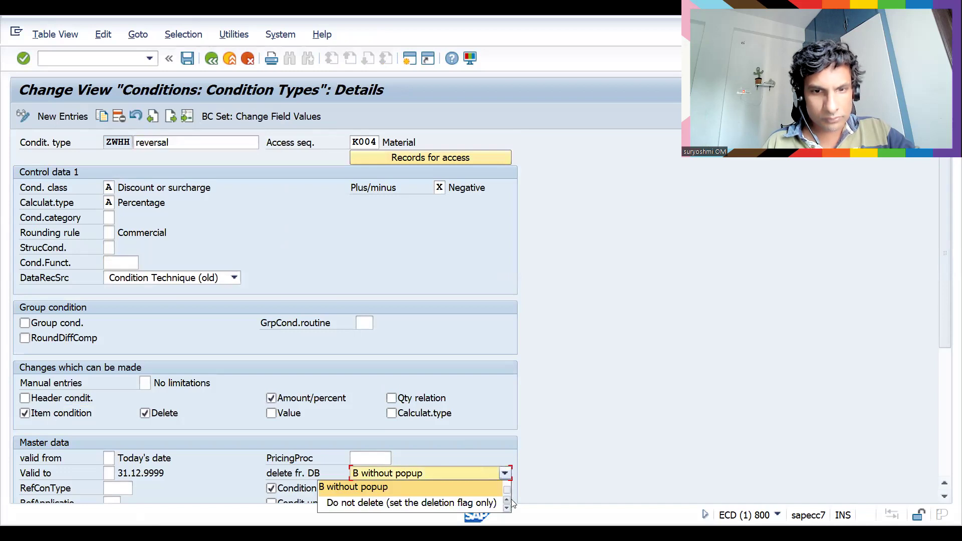
pyautogui.click(461, 504)
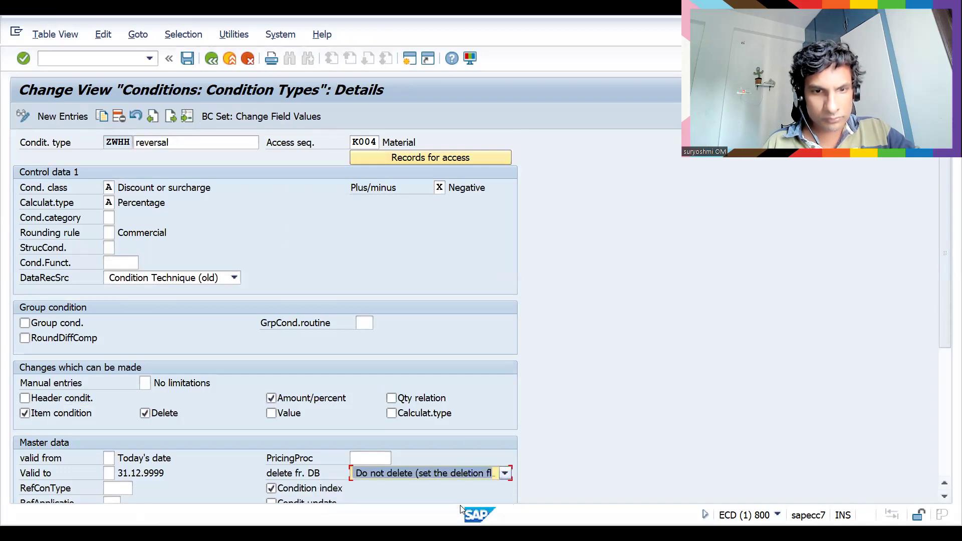
pyautogui.click(472, 473)
pyautogui.scroll(2, 507, 488)
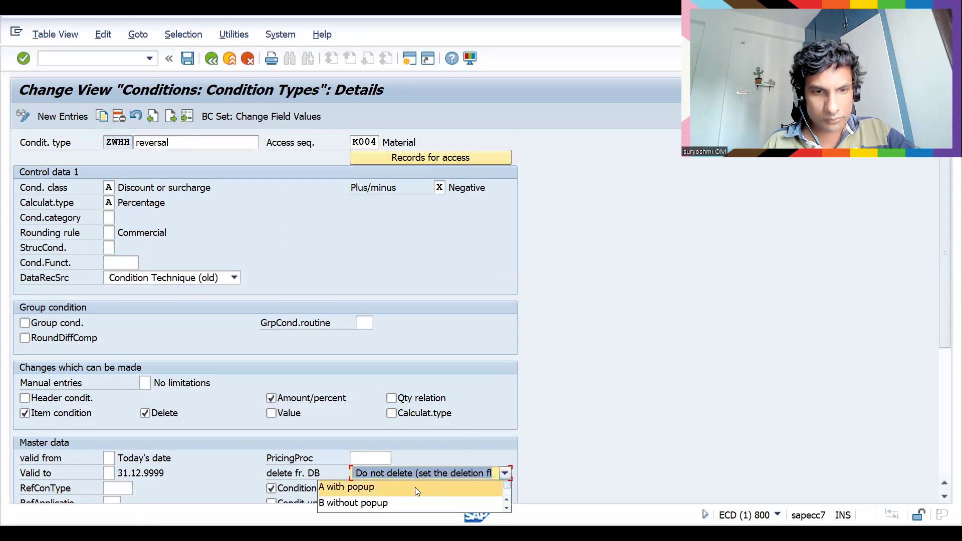
pyautogui.click(408, 503)
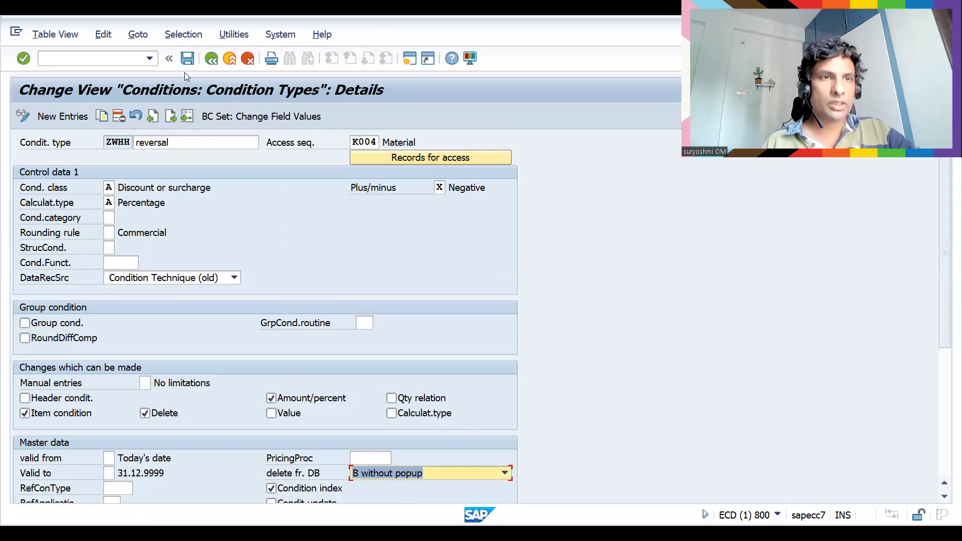
pyautogui.hotkey('ctrl', 's')
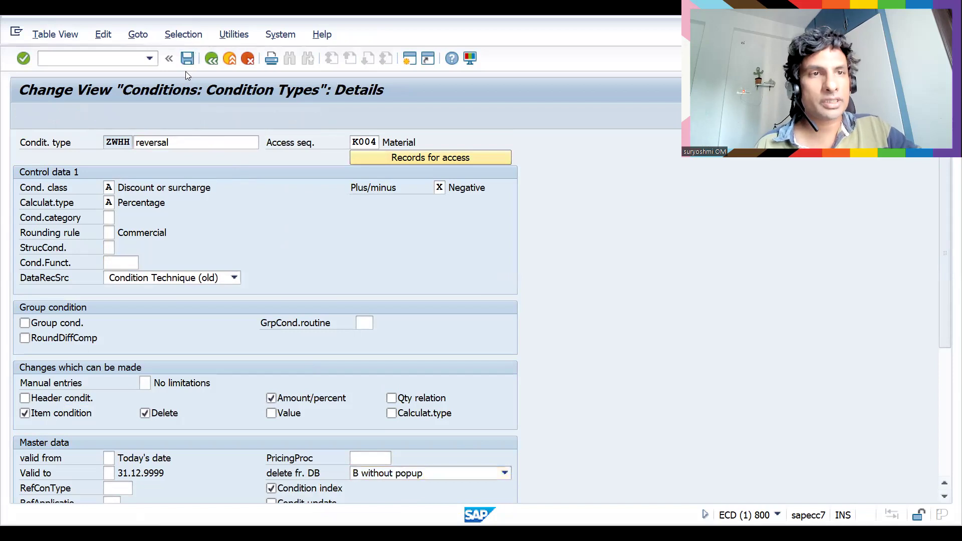
pyautogui.click(265, 272)
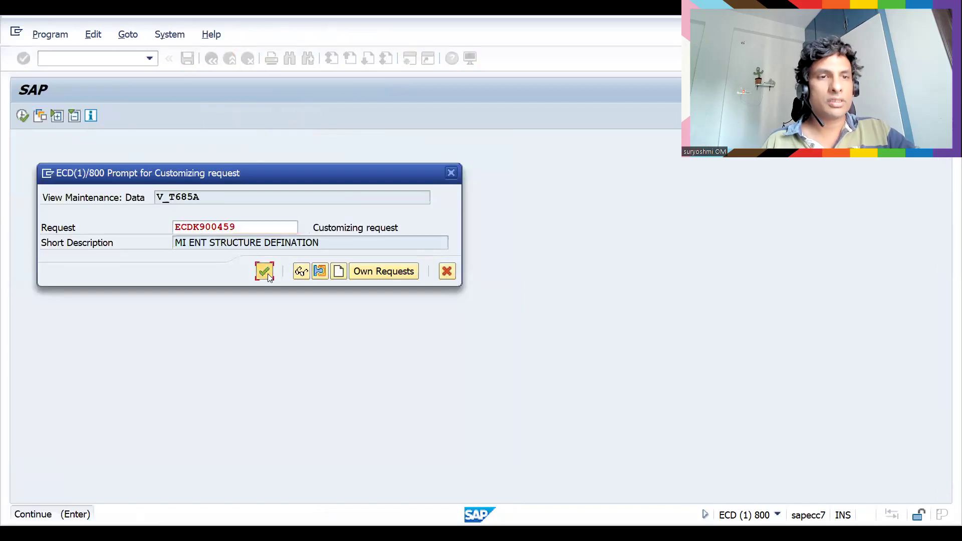
pyautogui.write('/NVK12')
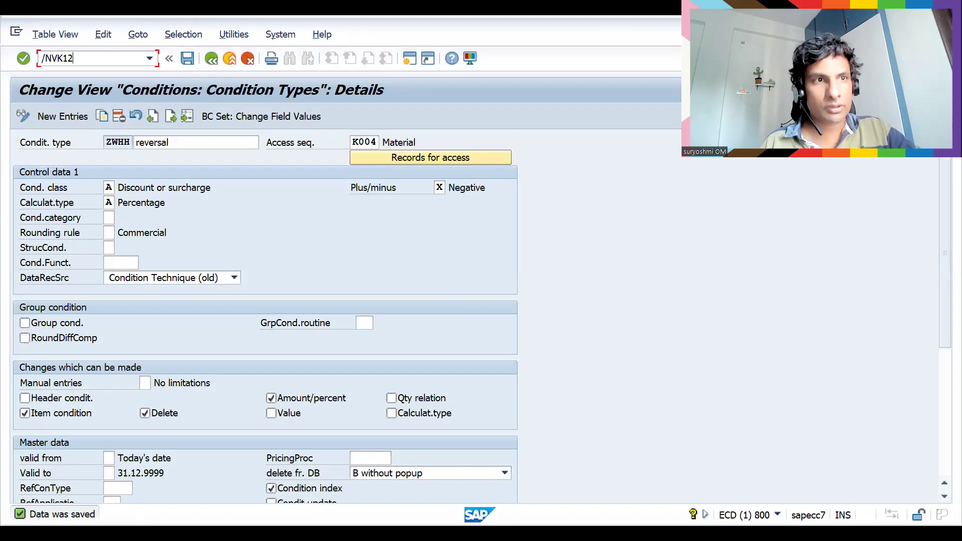
pyautogui.press('Return')
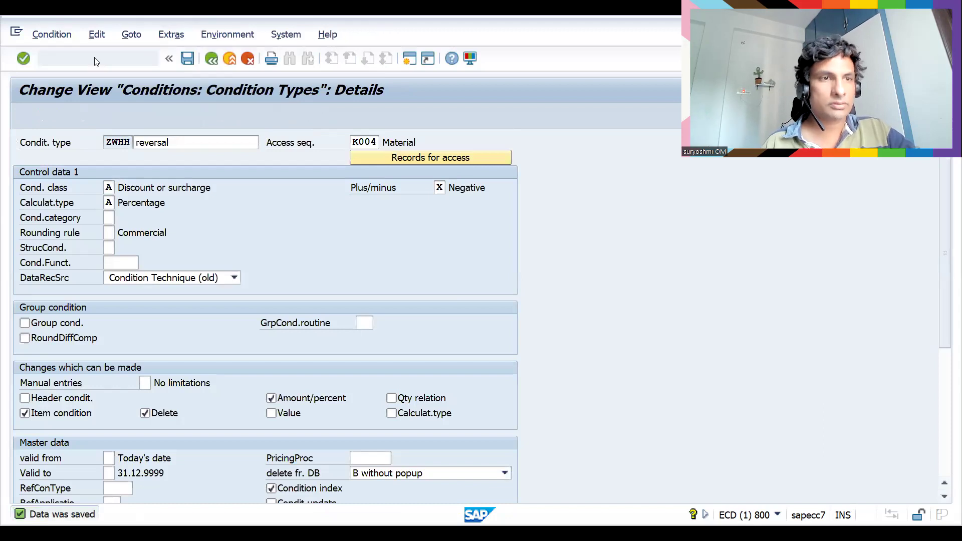
pyautogui.press('Return')
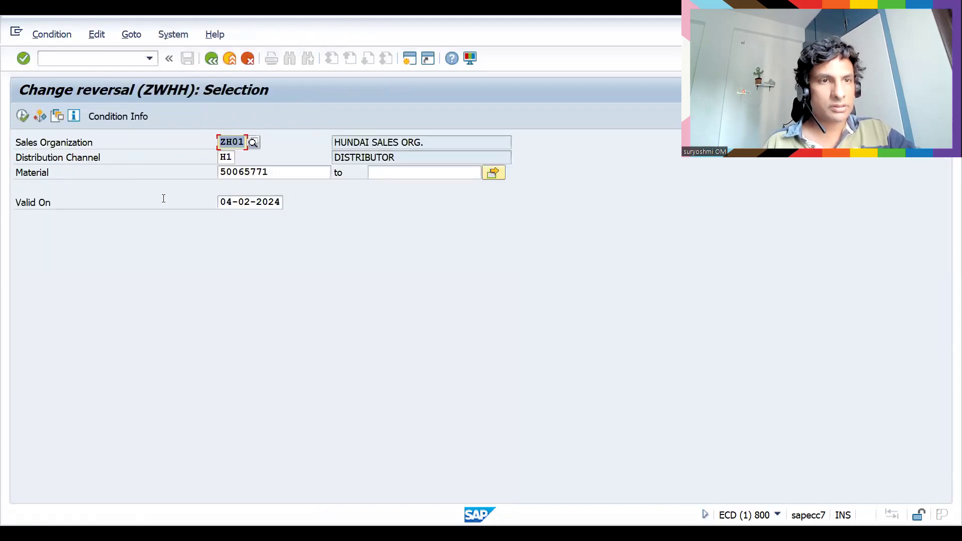
# Execute the ZWHH selection for ZH01/H1 and confirm no condition records remain.
pyautogui.click(23, 116)
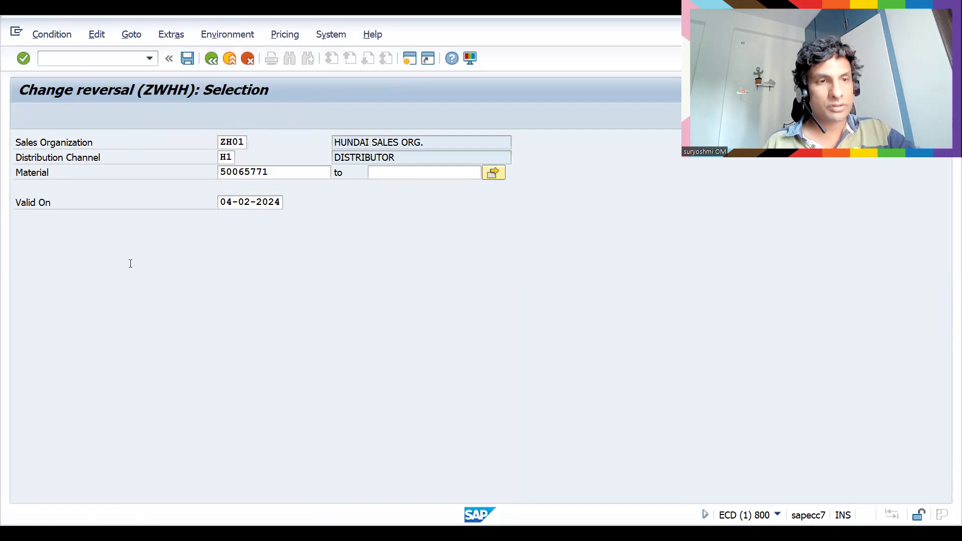